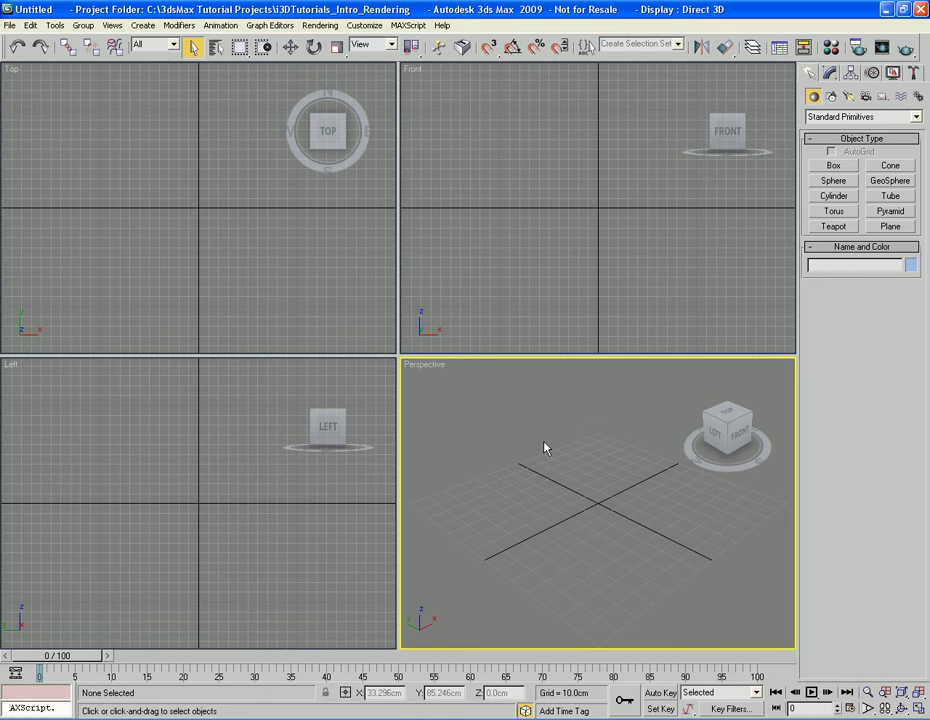
# Step: Open Radiosity_Example_Start.max from the scenes folder with Ctrl+O
pyautogui.hotkey('ctrl', 'o')
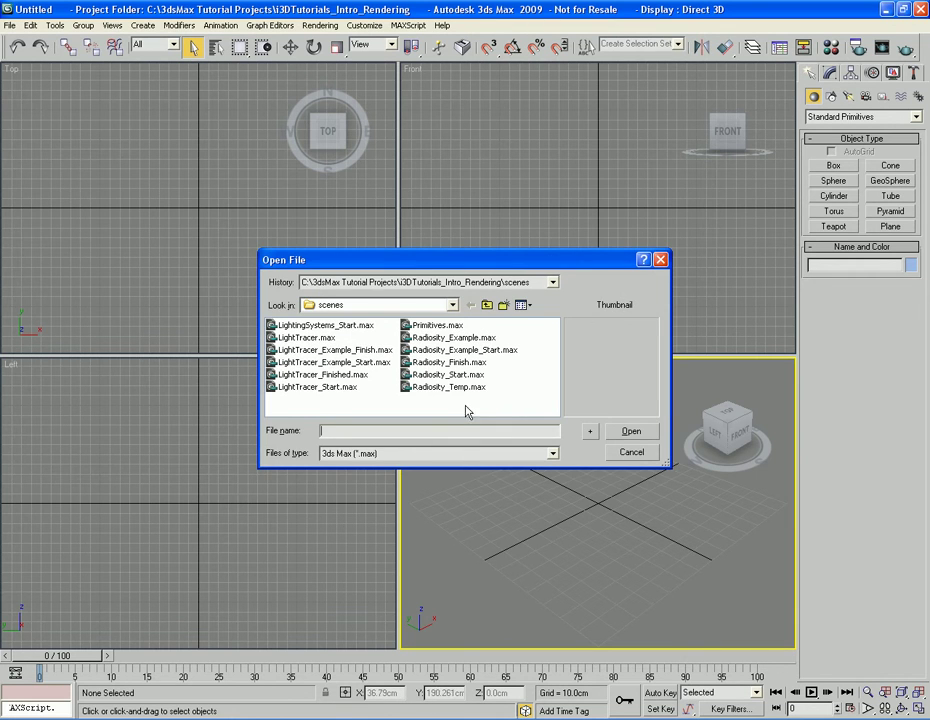
pyautogui.click(462, 351)
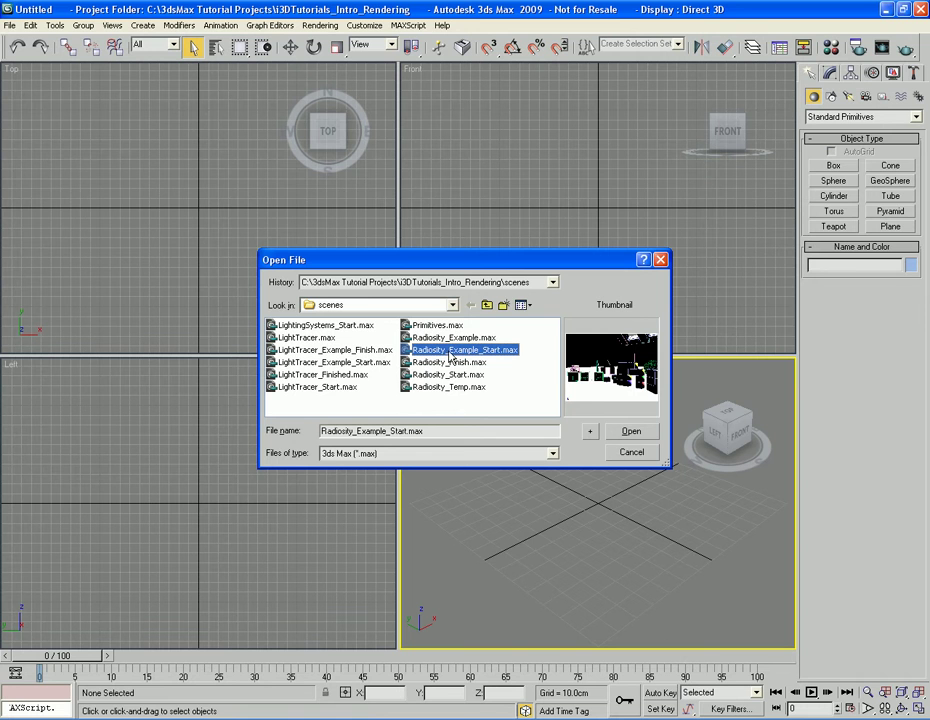
pyautogui.doubleClick(463, 352)
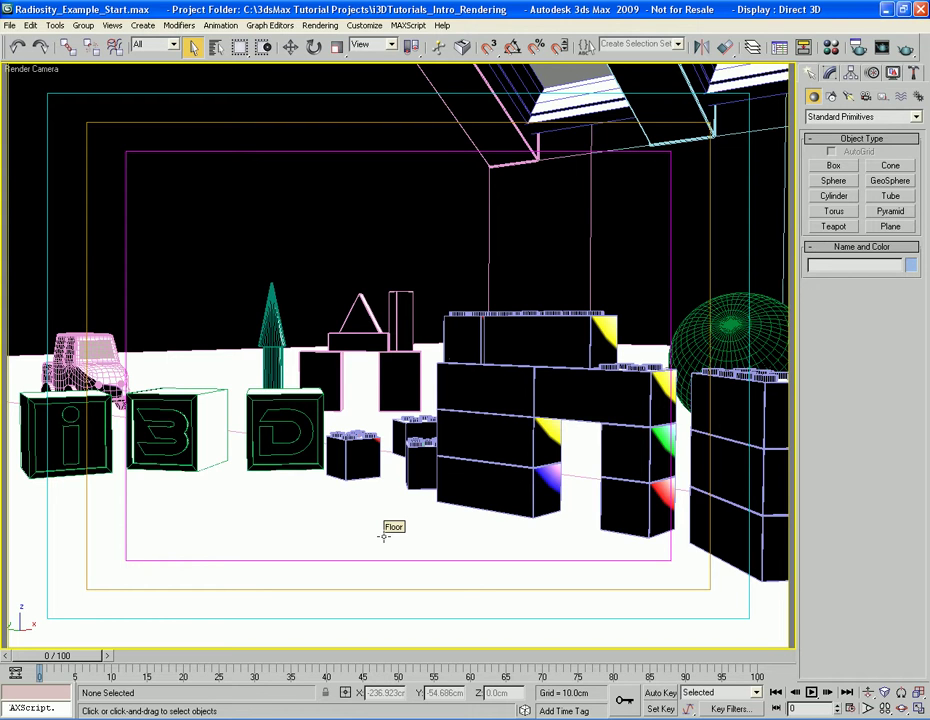
# Step: Render the Render Camera view of the toy room with Shift+Q
pyautogui.hotkey('shift', 'q')
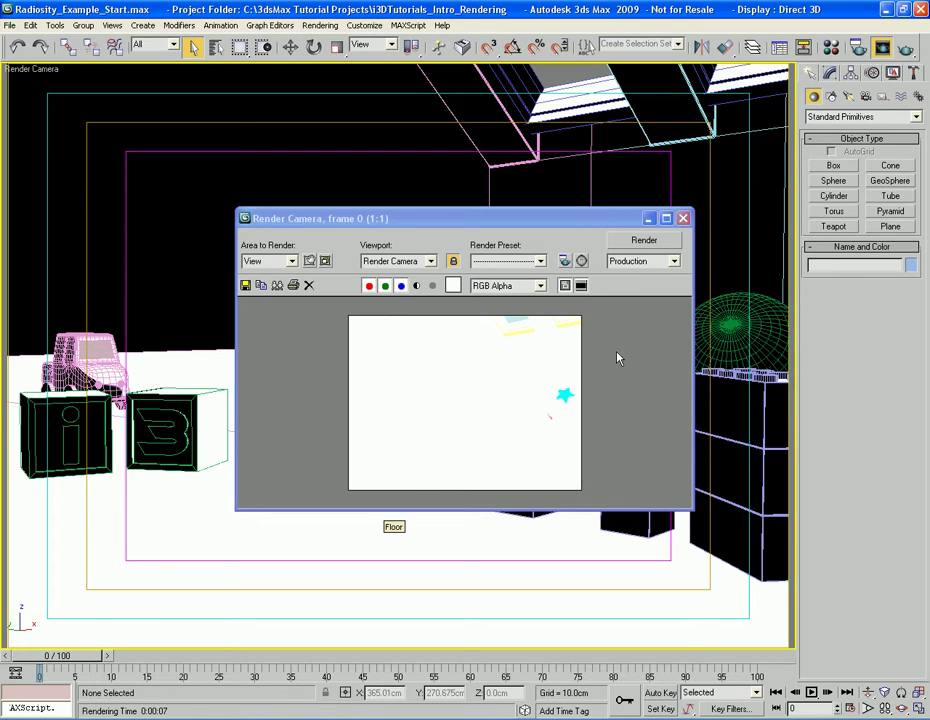
# Step: Set exposure control to Logarithmic with Exterior daylight, then re-render the toy room
pyautogui.click(582, 261)
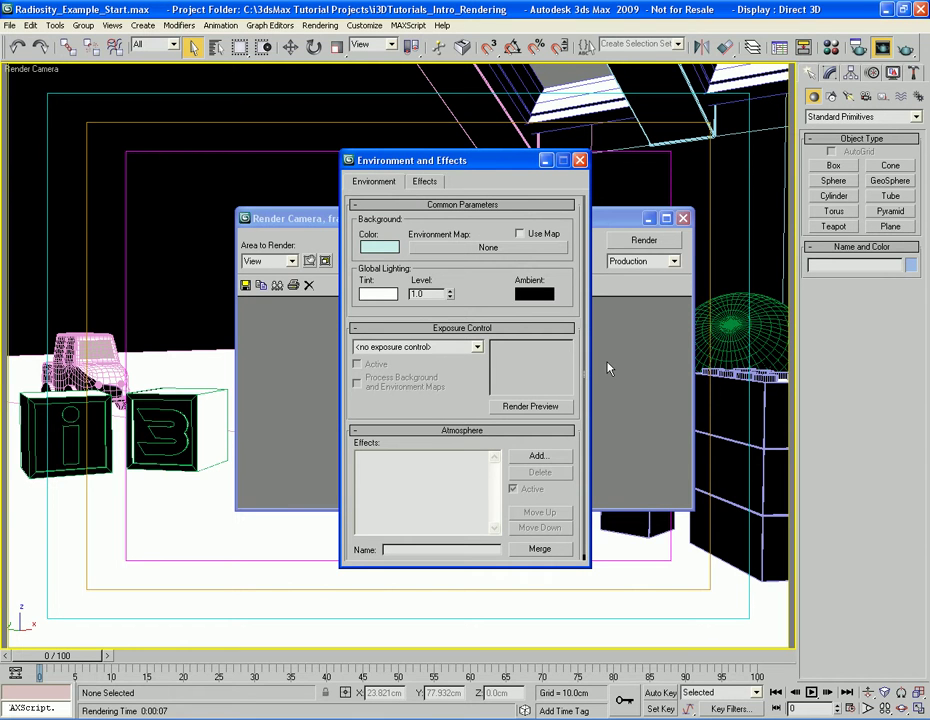
pyautogui.click(455, 347)
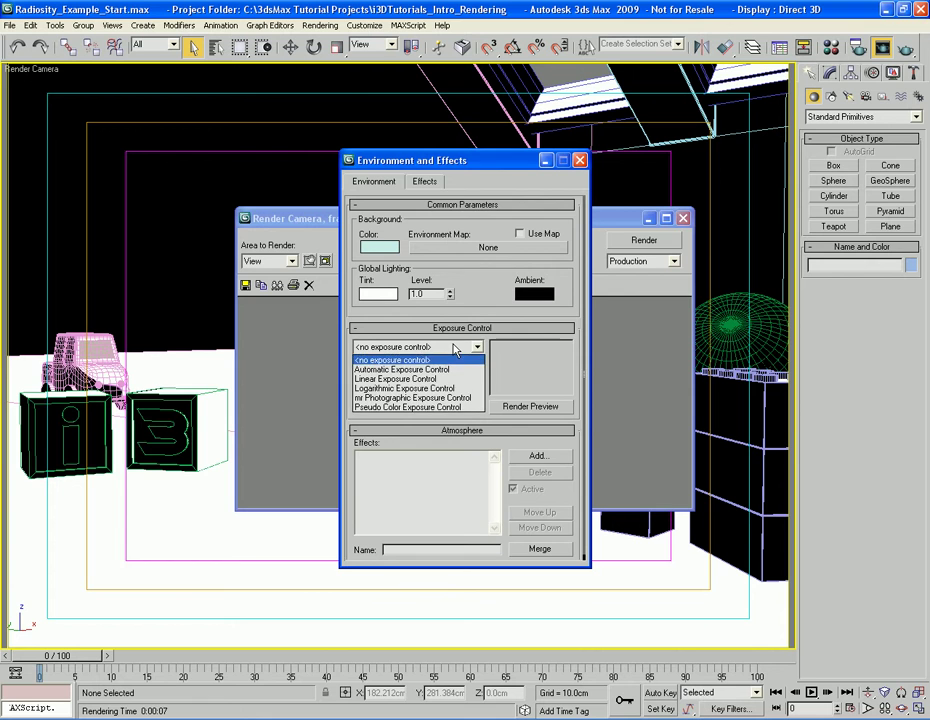
pyautogui.click(424, 390)
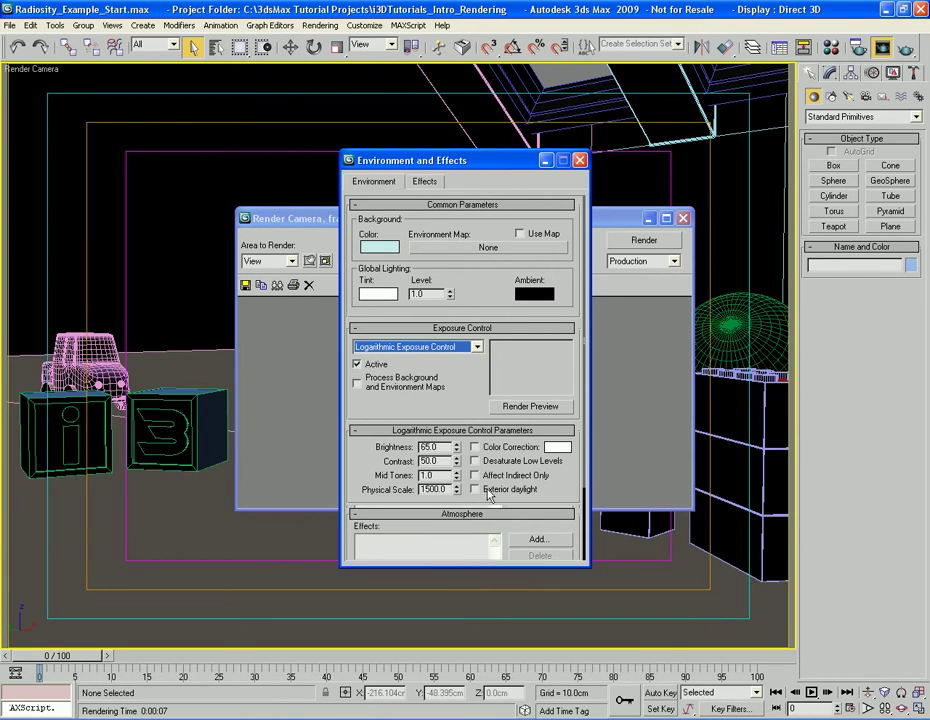
pyautogui.click(484, 490)
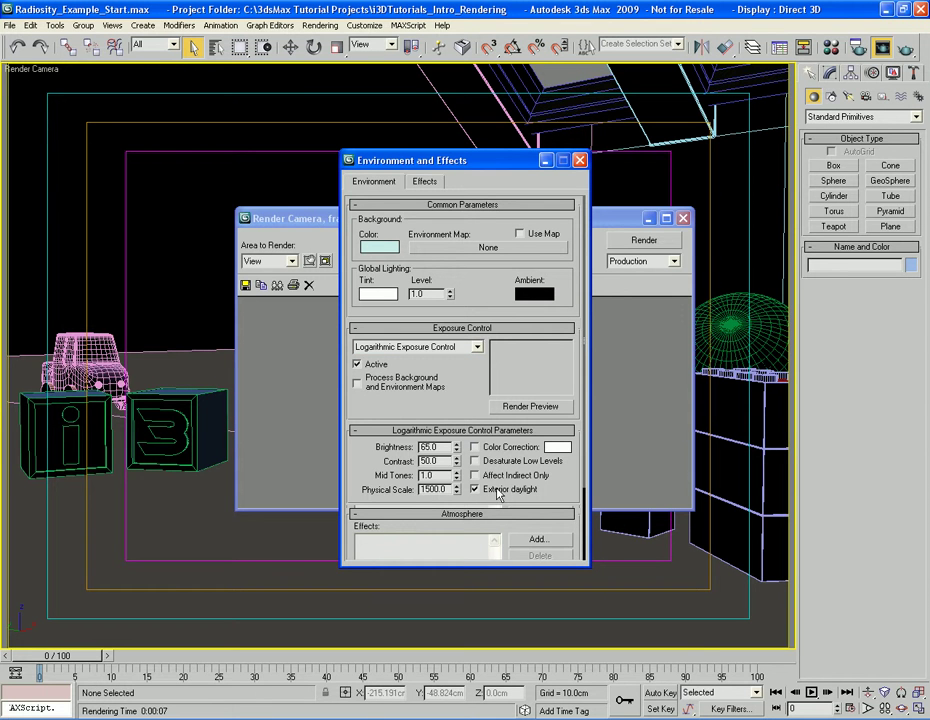
pyautogui.click(580, 160)
pyautogui.hotkey('shift', 'q')
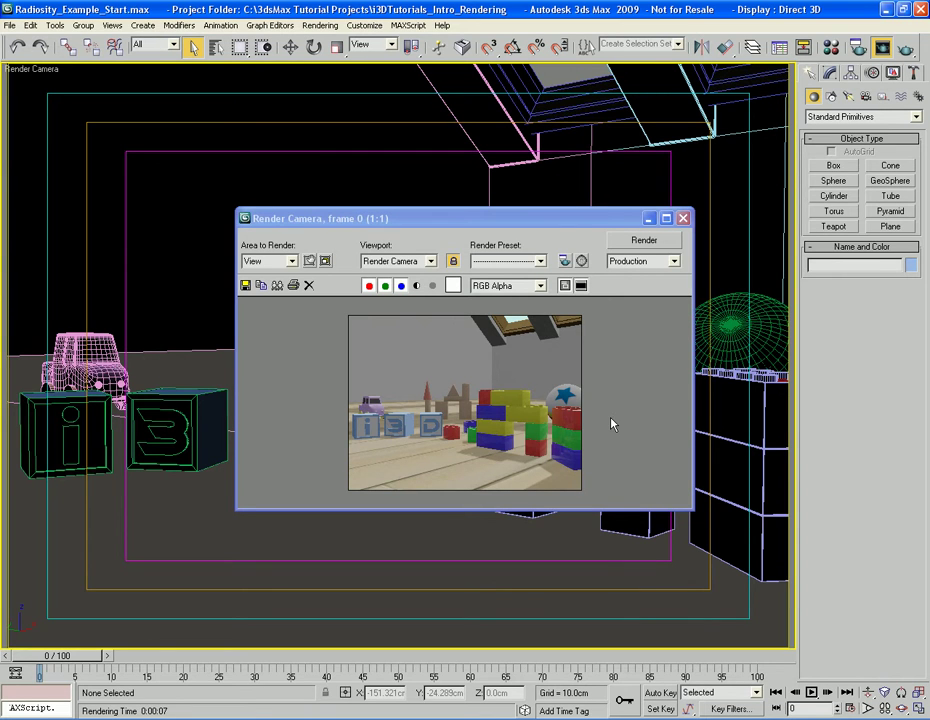
# Step: Set the render preset to Iterative and close the Rendered Frame Window
pyautogui.click(655, 262)
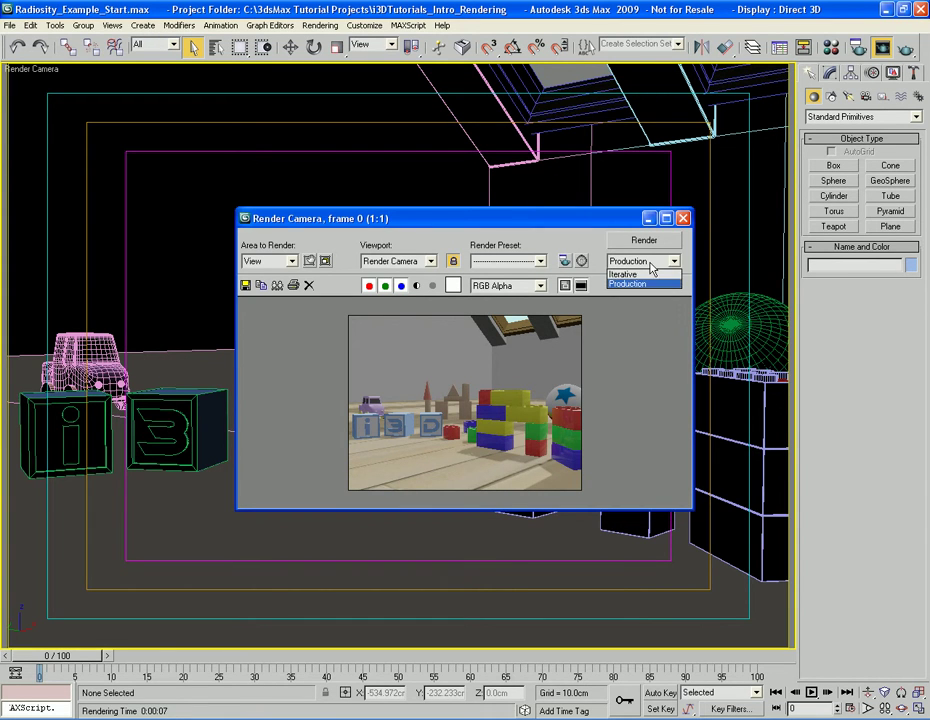
pyautogui.click(648, 282)
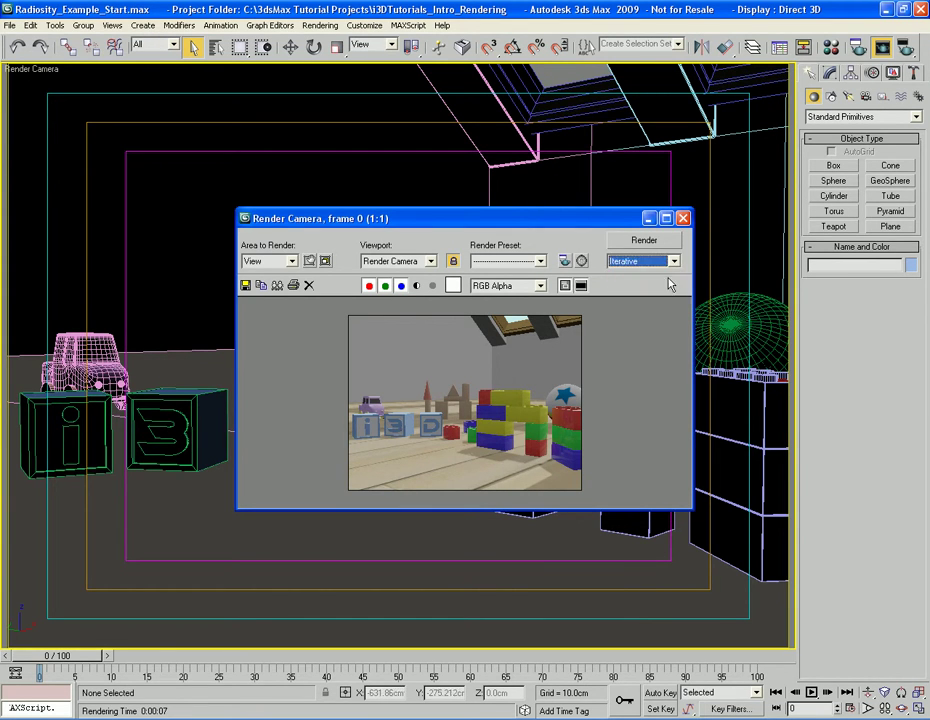
pyautogui.click(683, 217)
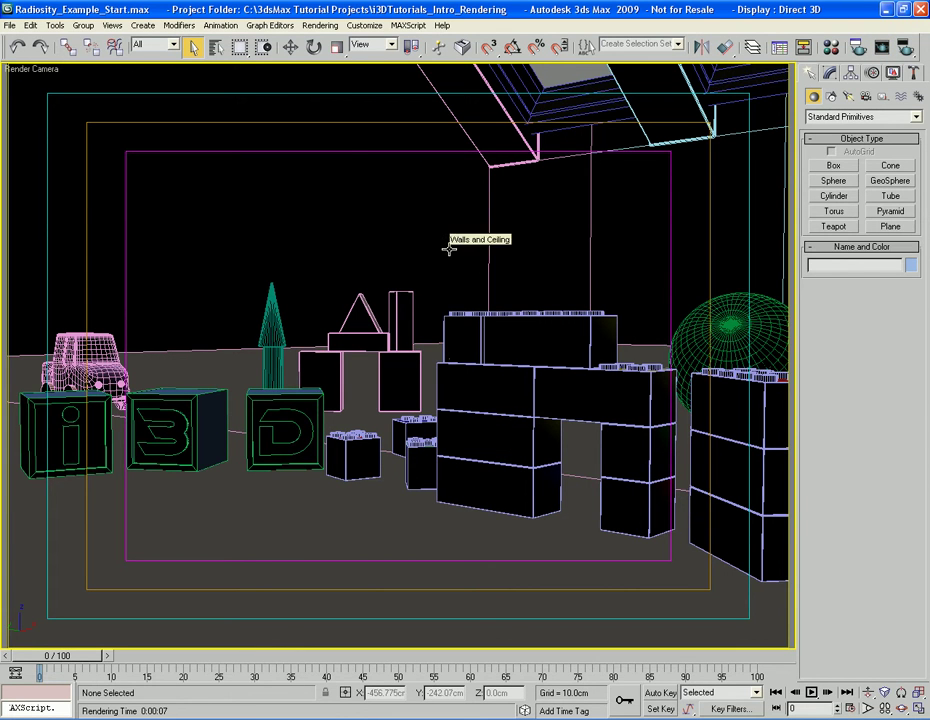
# Step: Open Rendering > Radiosity, move Render Setup aside, and start the radiosity solution at 85% initial quality
pyautogui.click(326, 26)
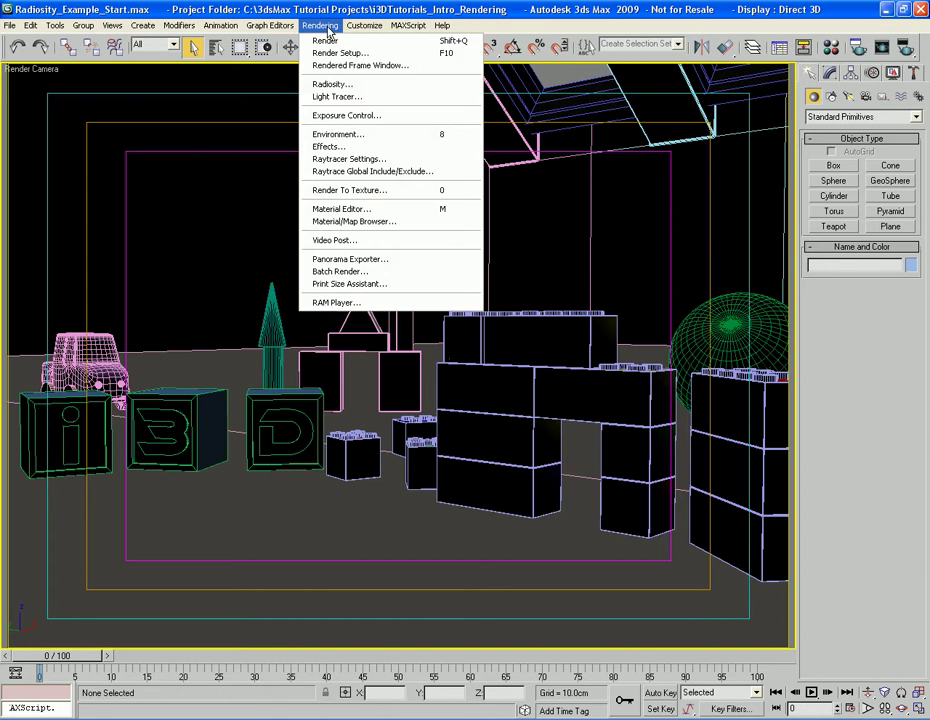
pyautogui.click(333, 85)
pyautogui.moveTo(458, 12); pyautogui.dragTo(122, 15)
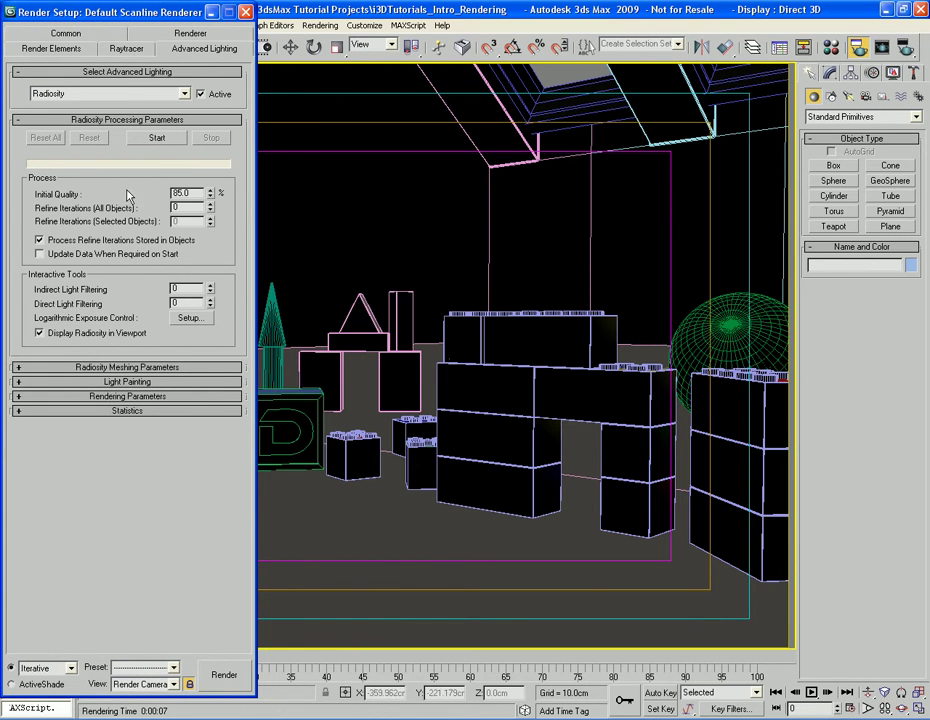
pyautogui.click(156, 138)
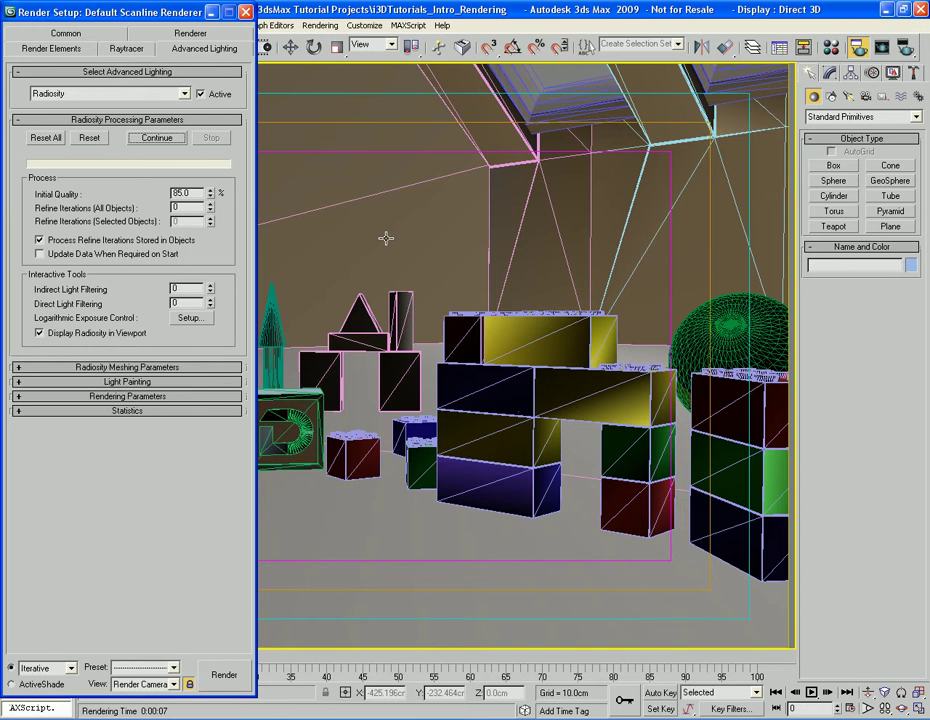
# Step: Render the radiosity-lit toy room, move the frame window up, and select the Initial Quality value
pyautogui.hotkey('shift', 'q')
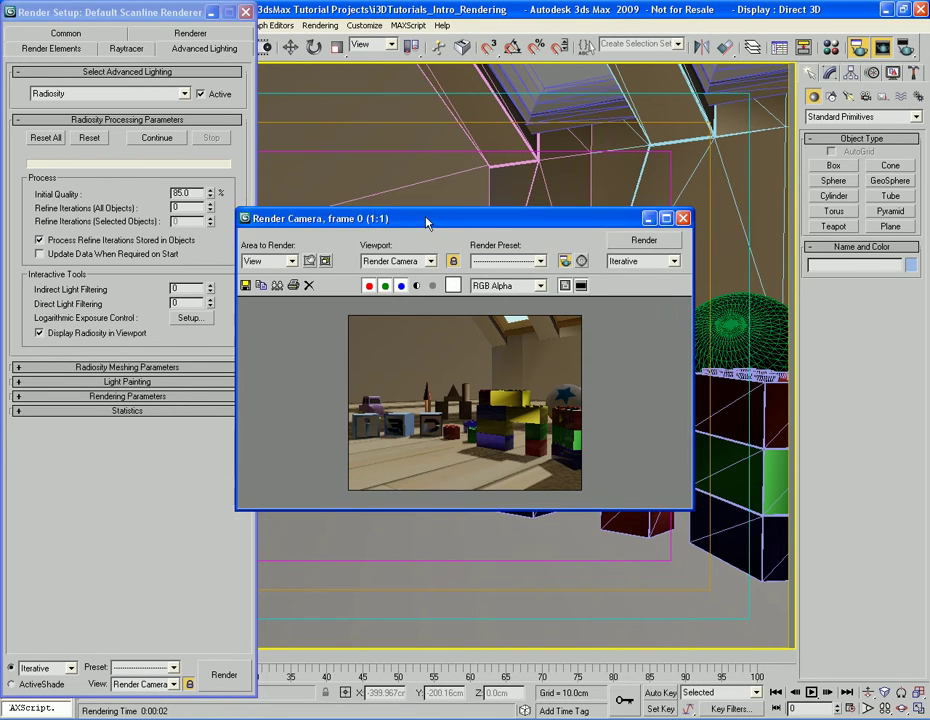
pyautogui.moveTo(427, 219); pyautogui.dragTo(462, 82)
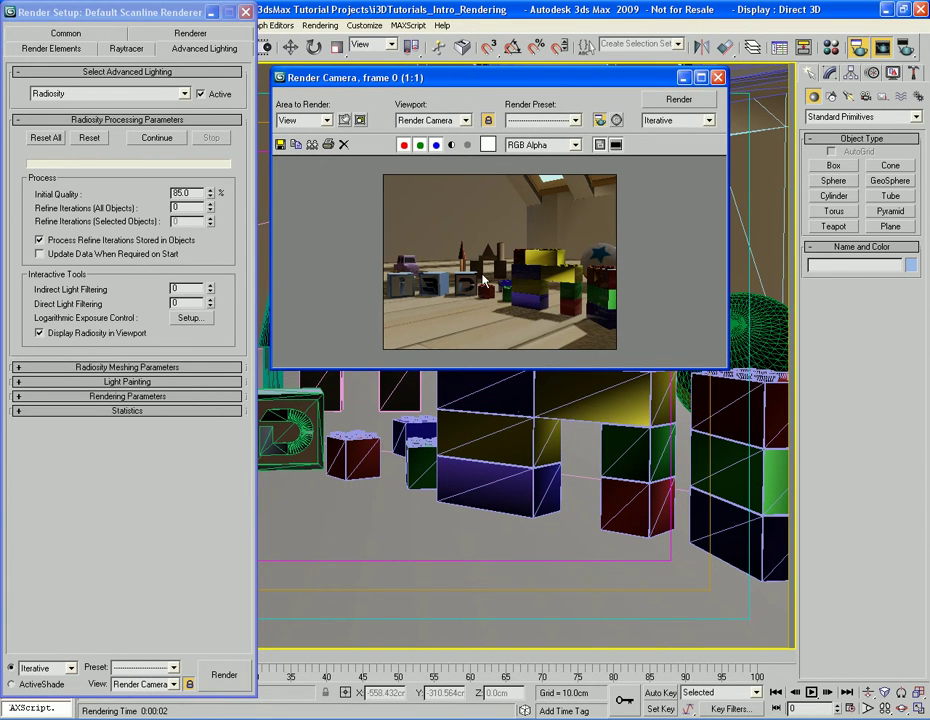
pyautogui.doubleClick(195, 193)
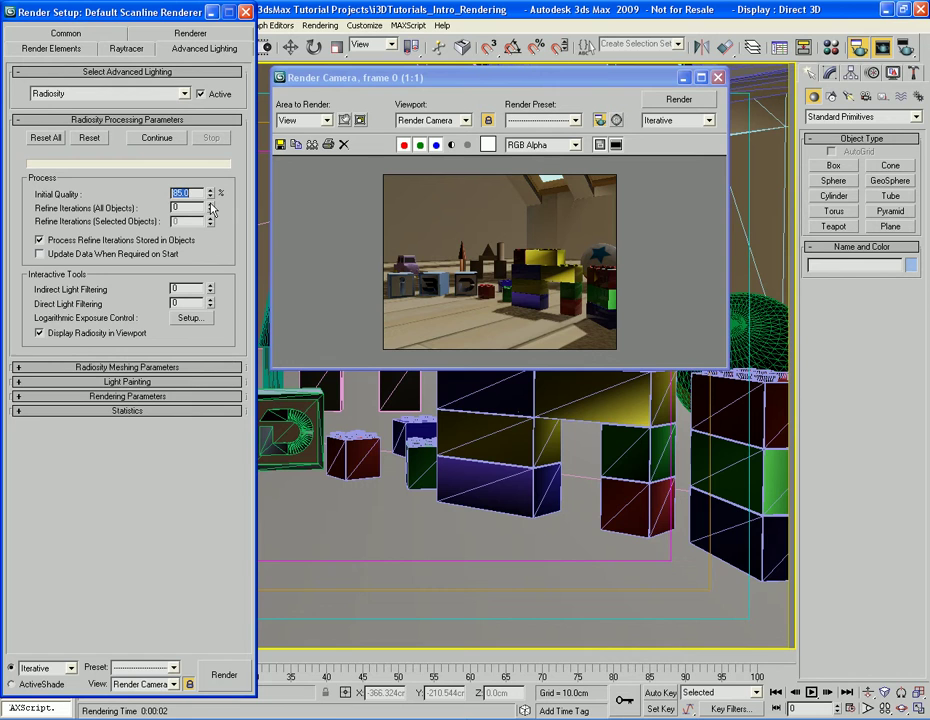
# Step: Refine the radiosity solution with 1 iteration for all objects and re-render
pyautogui.click(210, 205)
pyautogui.click(156, 138)
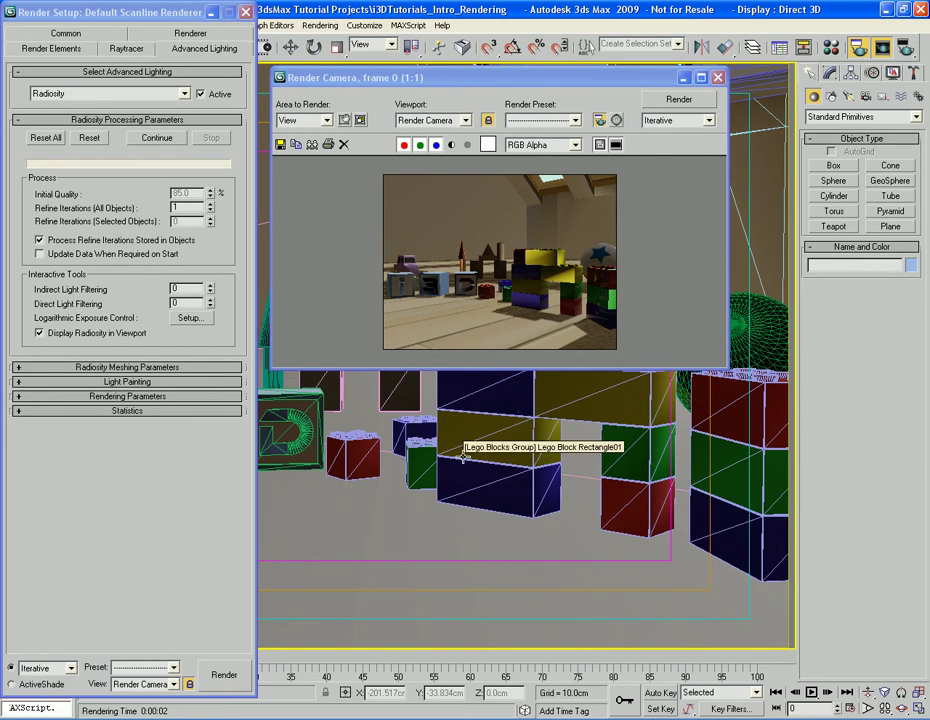
pyautogui.hotkey('shift', 'q')
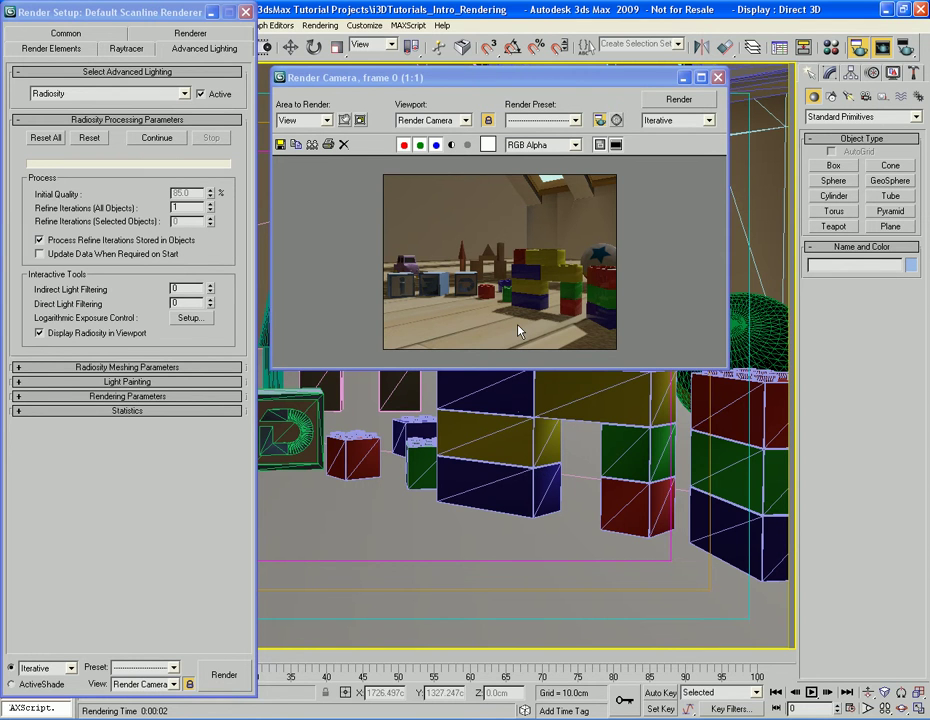
# Step: Raise refine iterations for all objects to 2, refine again, and render the camera view
pyautogui.click(211, 205)
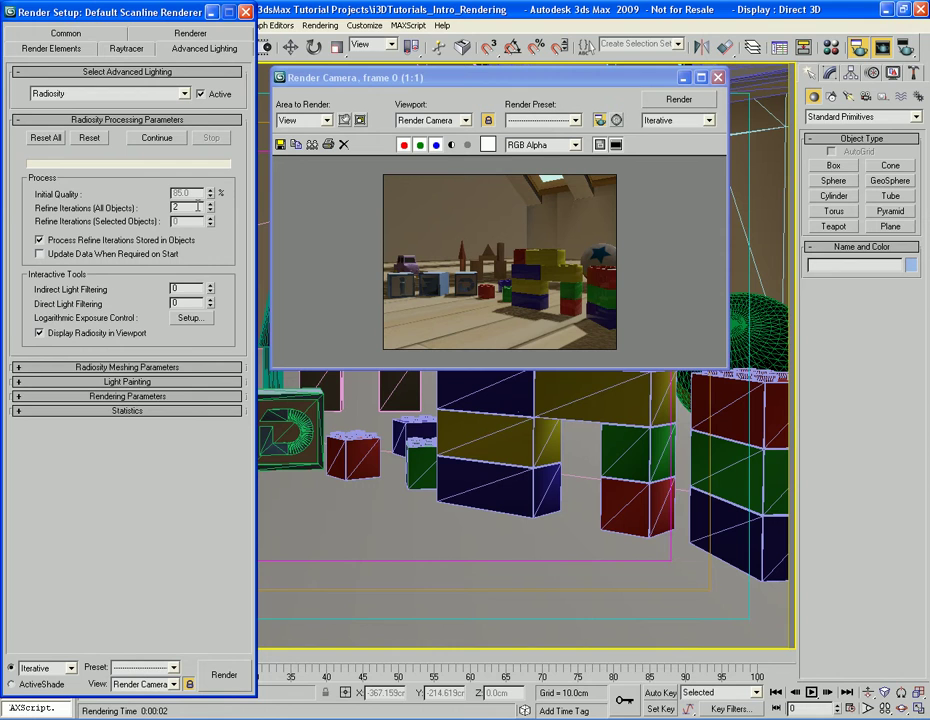
pyautogui.click(156, 137)
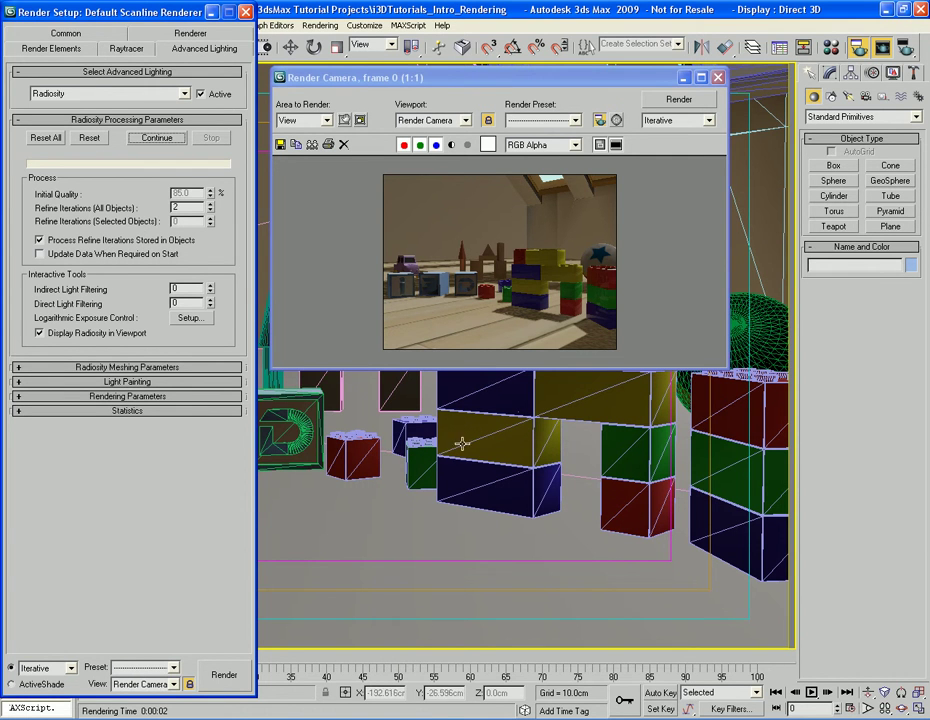
pyautogui.hotkey('shift', 'q')
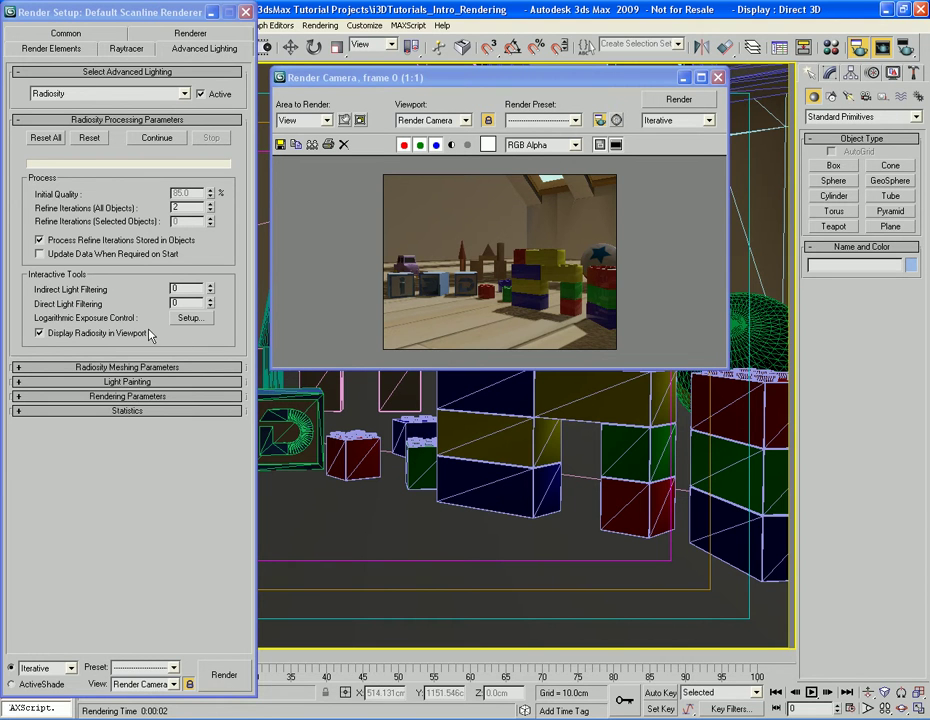
# Step: Expand Radiosity Meshing Parameters and enable Global Subdivision Settings
pyautogui.click(85, 368)
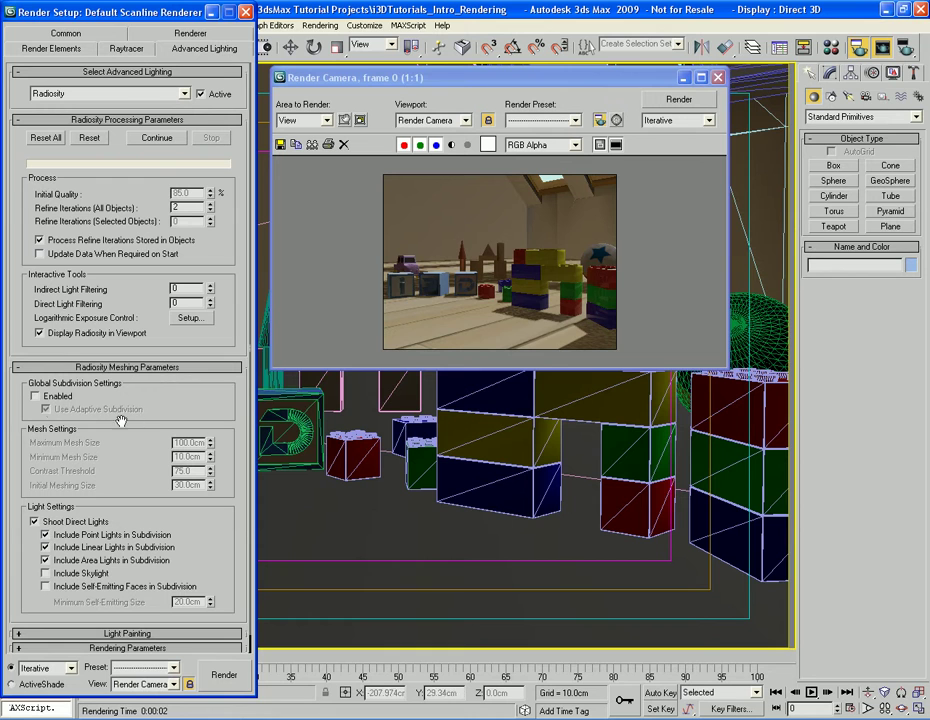
pyautogui.click(42, 400)
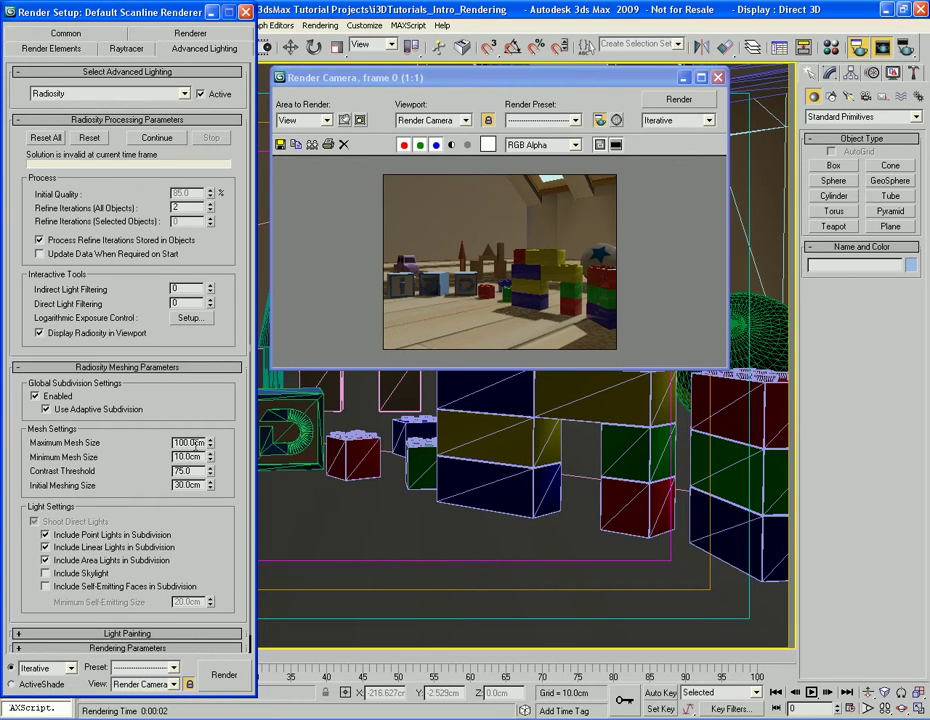
pyautogui.click(364, 25)
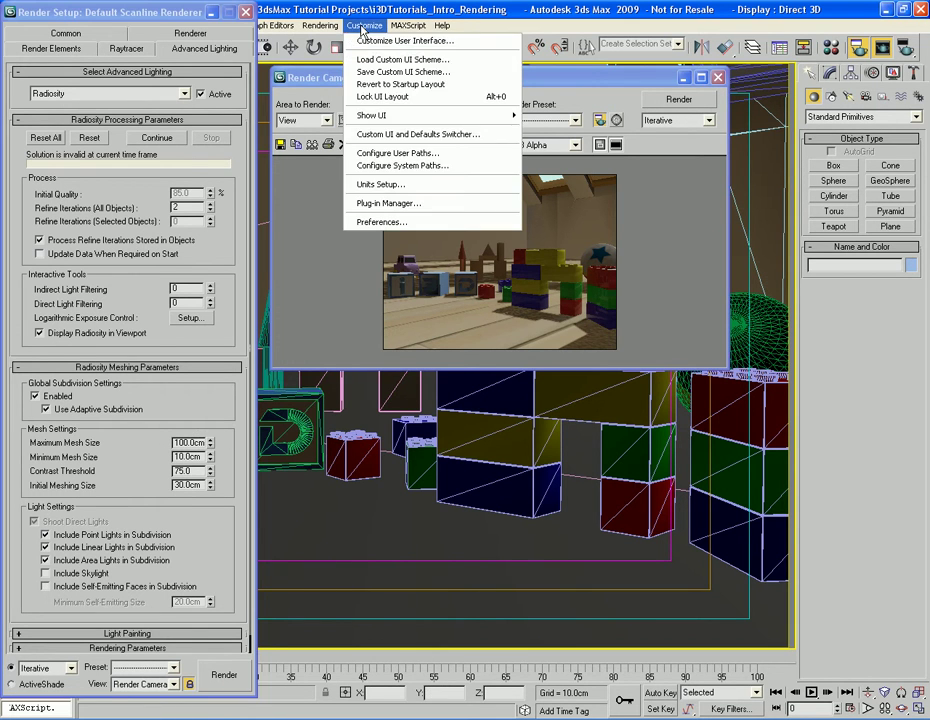
pyautogui.click(373, 185)
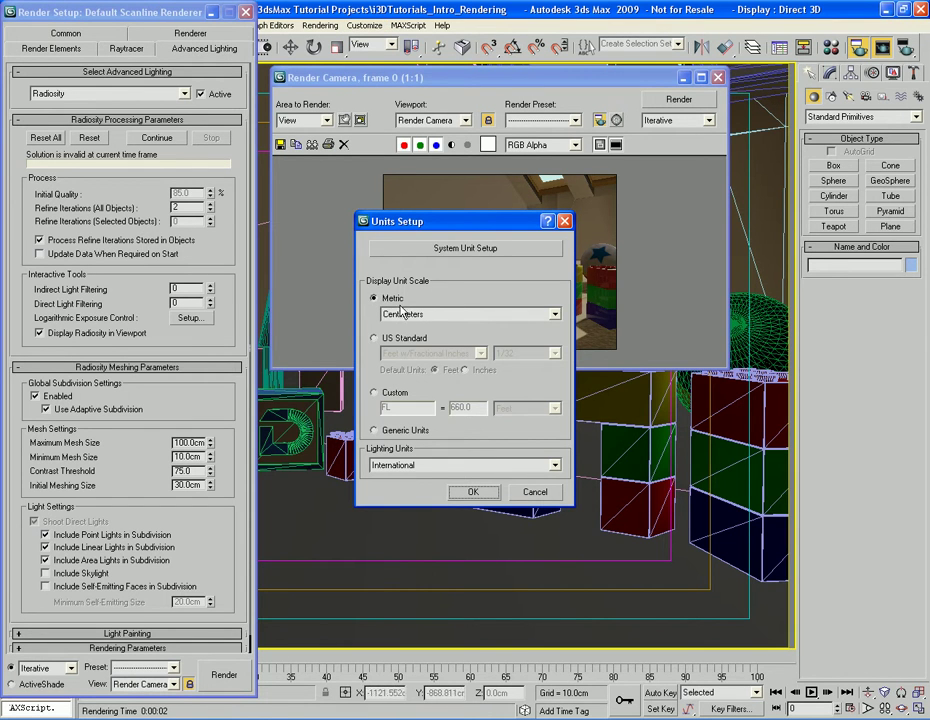
pyautogui.click(452, 249)
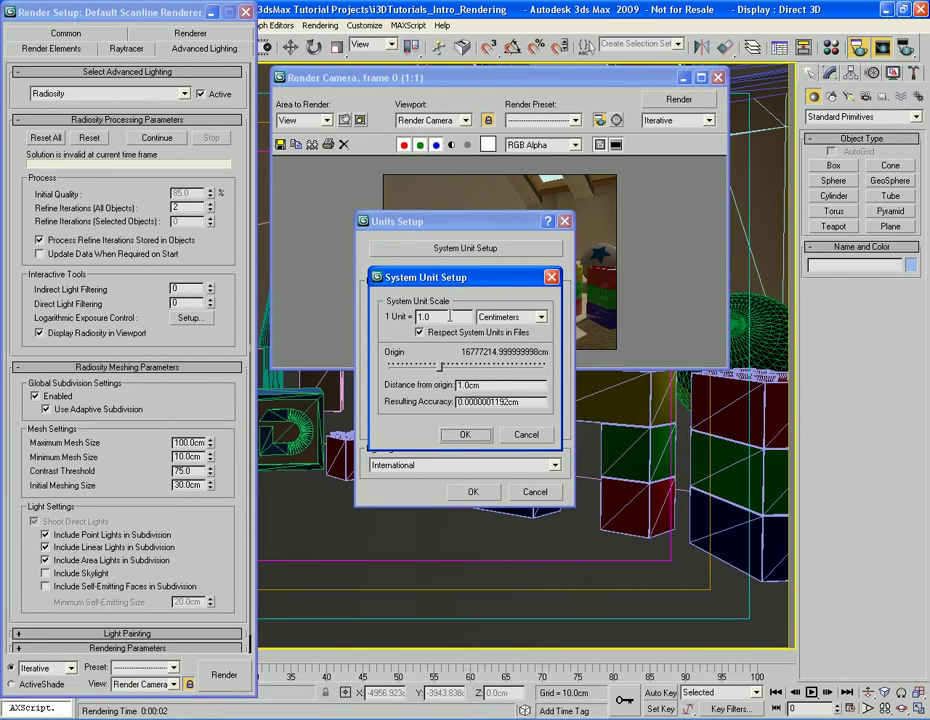
pyautogui.click(465, 434)
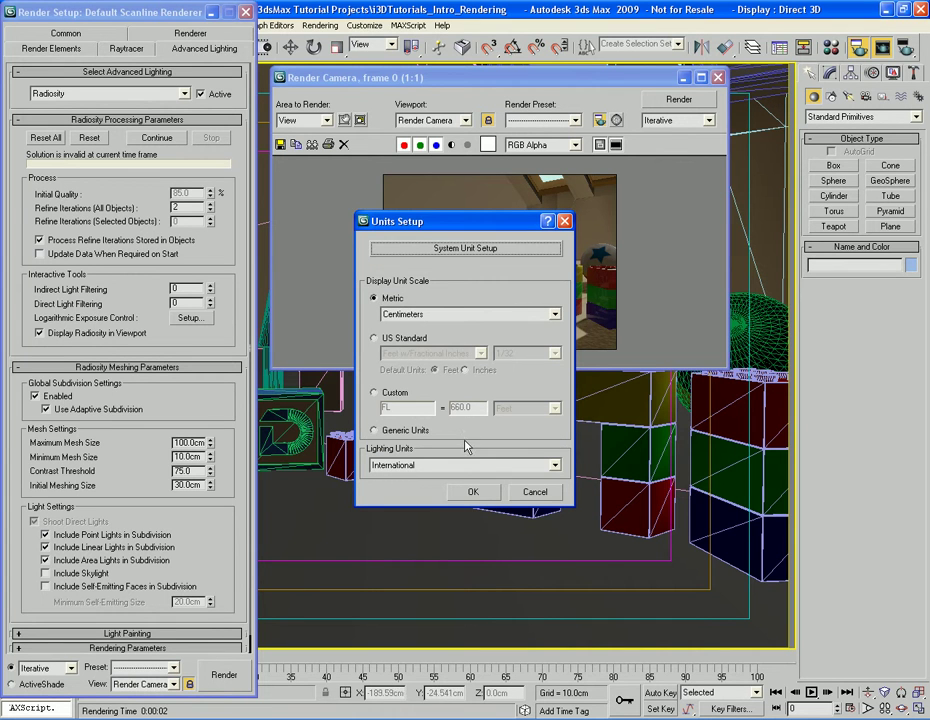
pyautogui.click(473, 491)
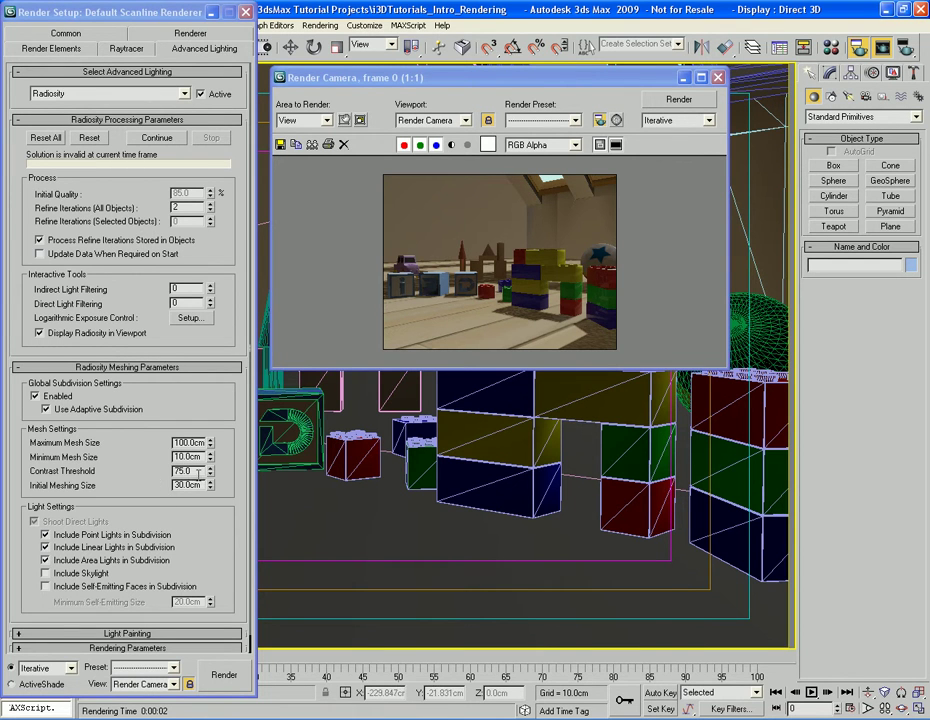
# Step: Leave Contrast Threshold at 75.0, collapse Radiosity Meshing Parameters, and choose Reset All
pyautogui.doubleClick(201, 471)
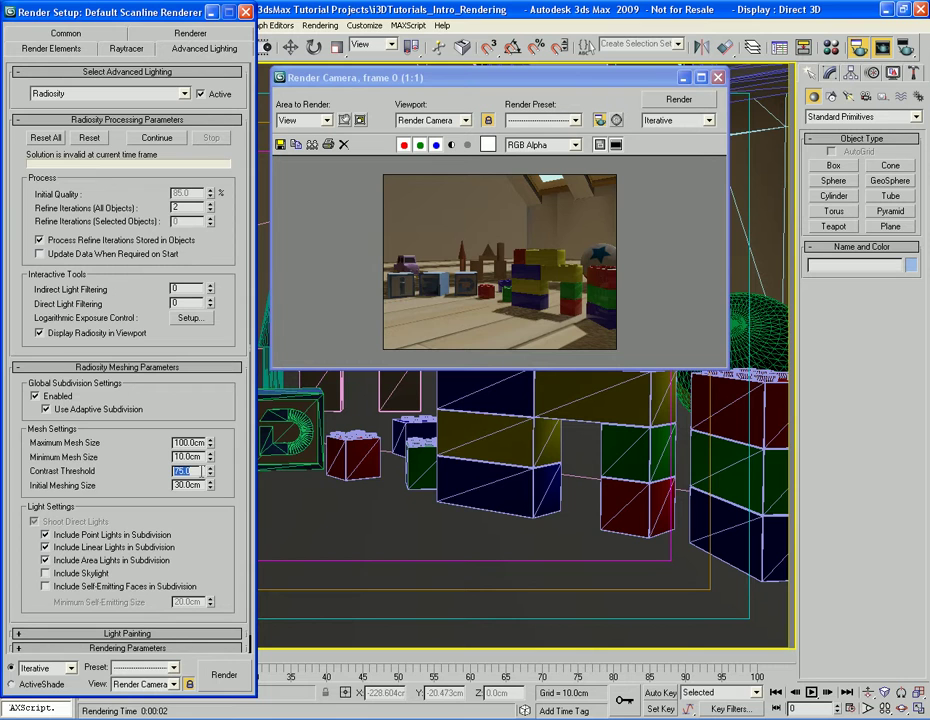
pyautogui.click(201, 471)
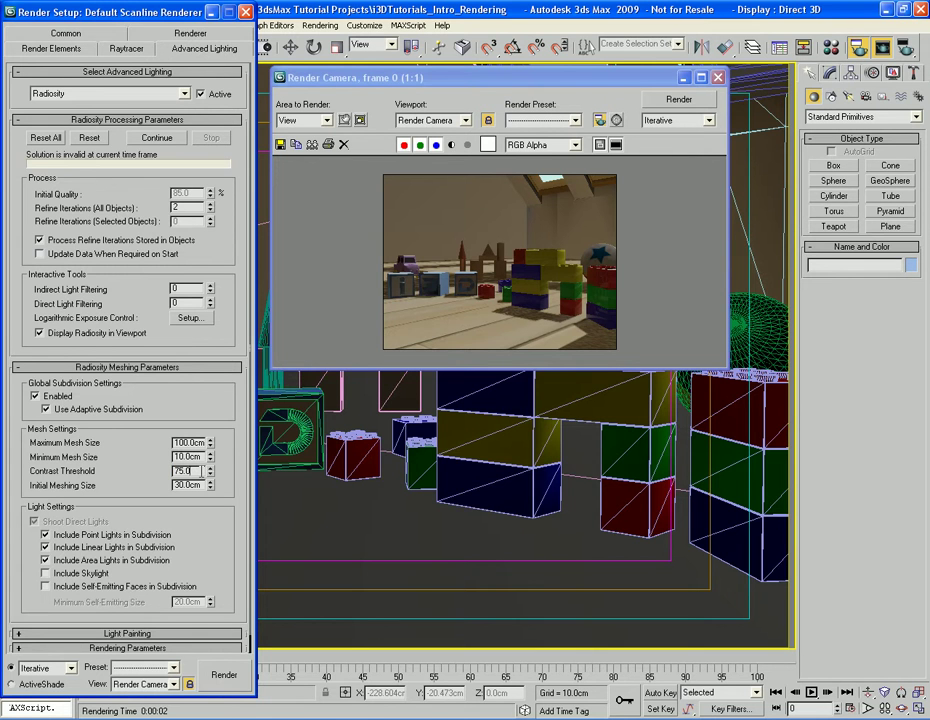
pyautogui.click(185, 368)
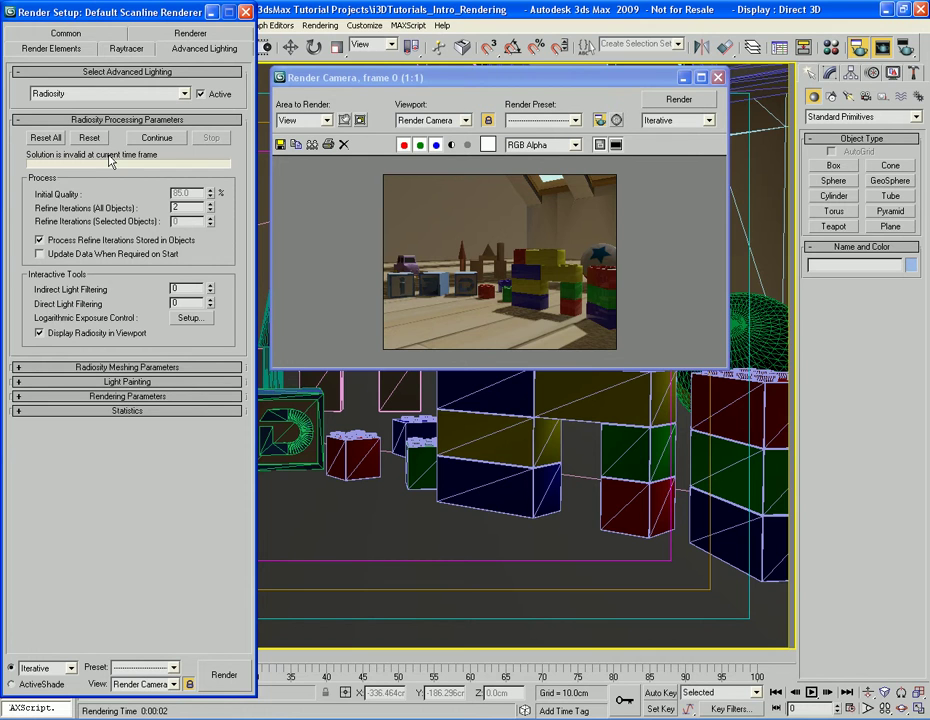
pyautogui.click(45, 137)
# Step: Confirm the reset, recompute the radiosity solution, and render the Render Camera view again
pyautogui.click(502, 384)
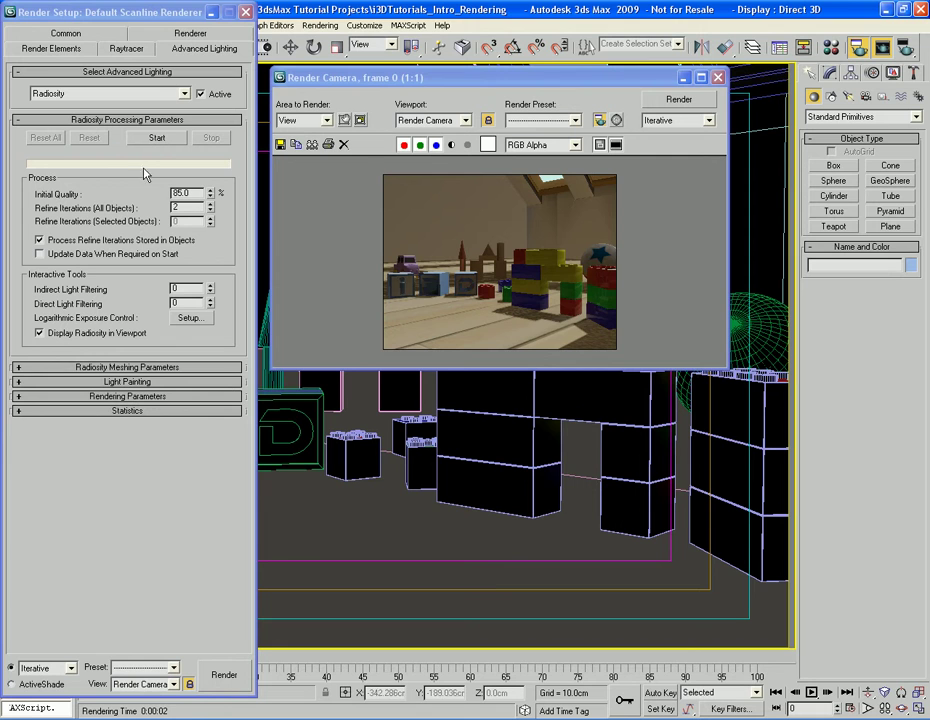
pyautogui.click(156, 138)
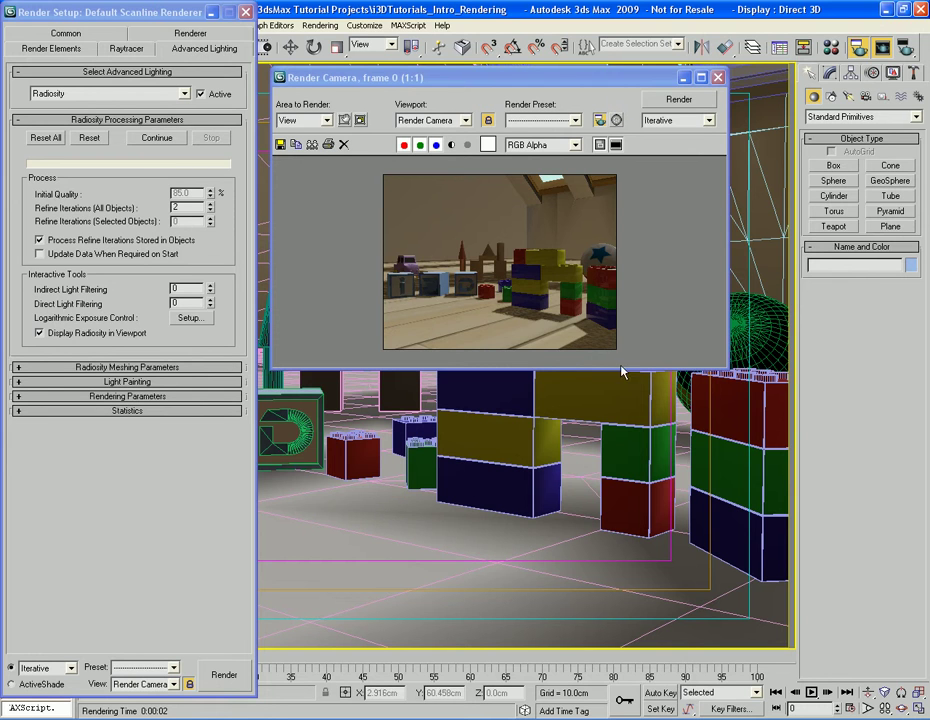
pyautogui.click(717, 79)
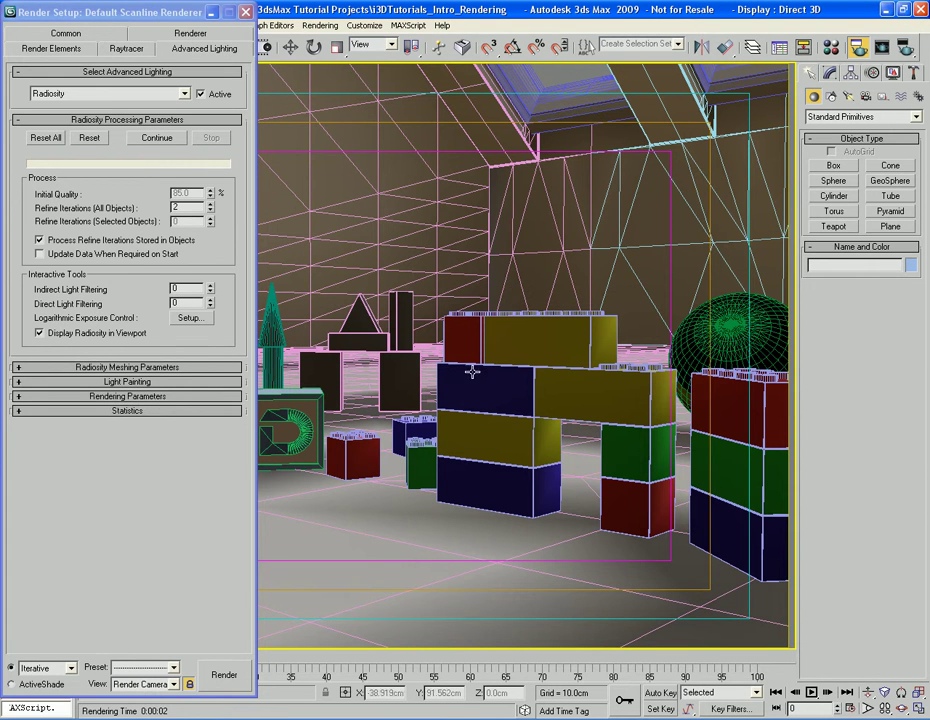
pyautogui.hotkey('shift', 'q')
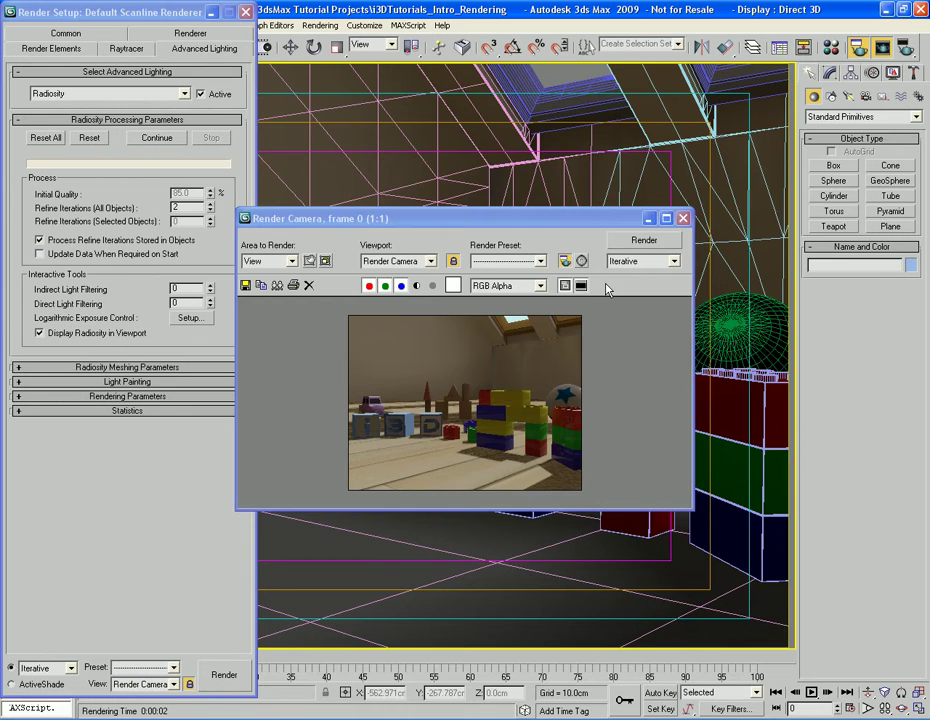
pyautogui.moveTo(563, 218); pyautogui.dragTo(596, 94)
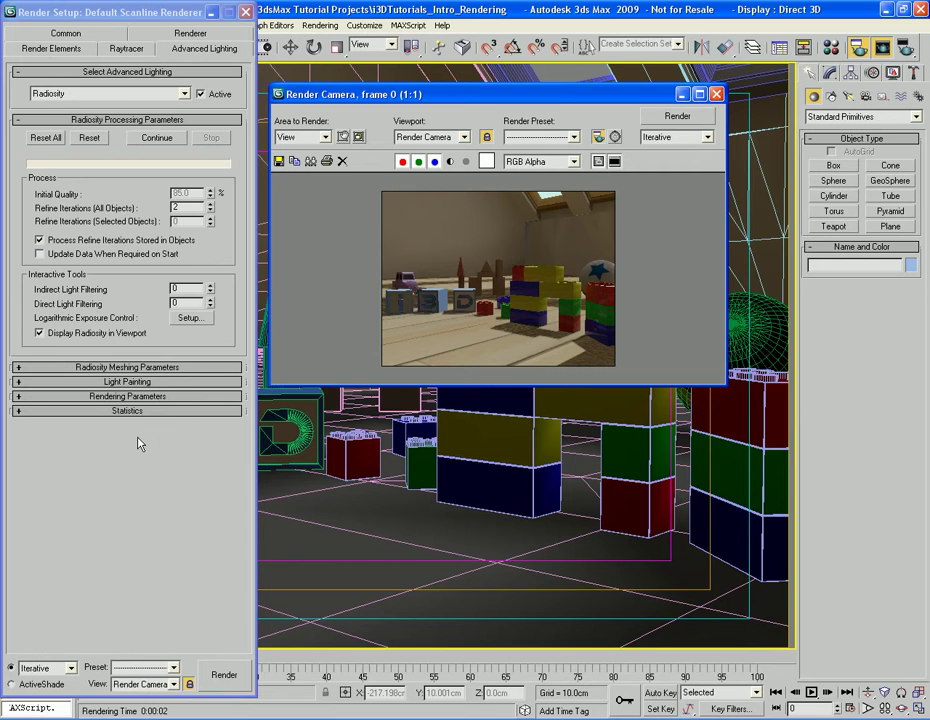
# Step: Set Indirect Light Filtering to 4 and re-render the toy room
pyautogui.doubleClick(195, 288)
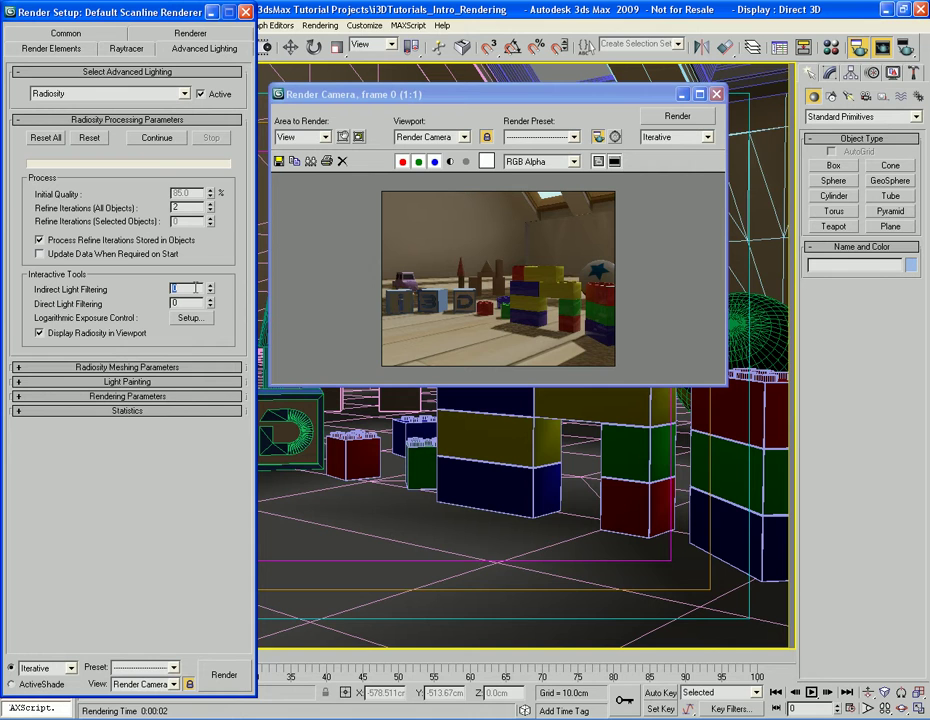
pyautogui.write('4')
pyautogui.press('Return')
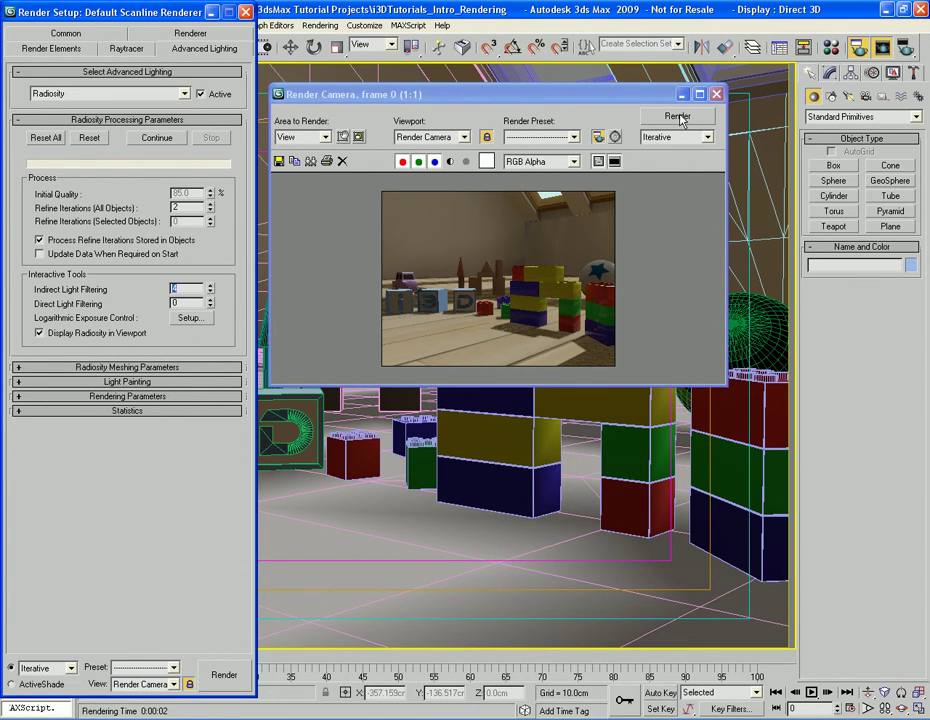
pyautogui.click(675, 116)
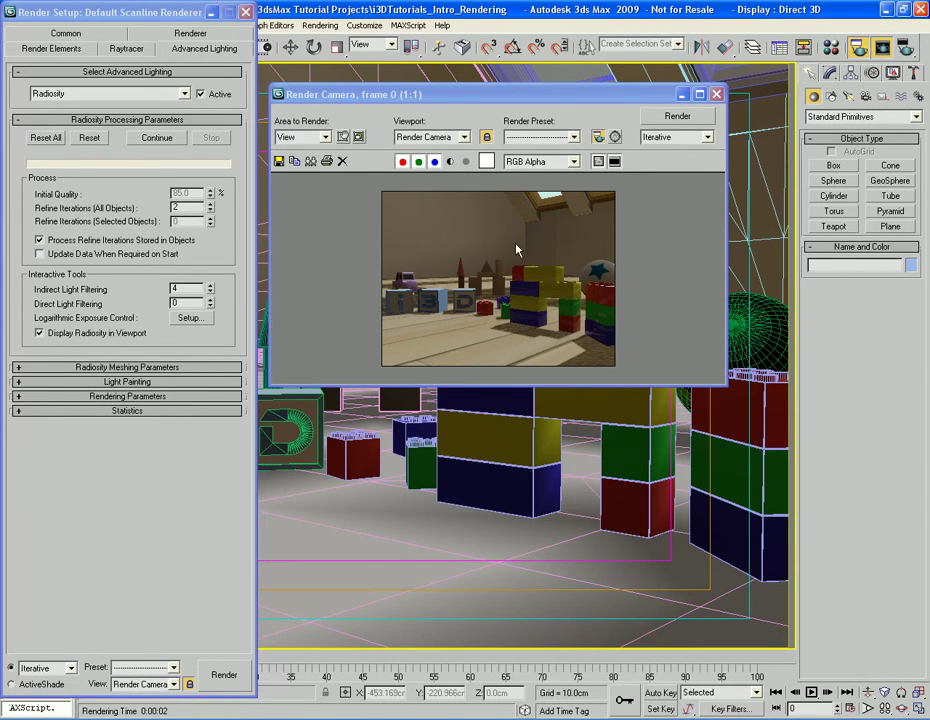
# Step: Move the render window aside and bring back the Radiosity Meshing Parameters
pyautogui.moveTo(634, 107); pyautogui.dragTo(651, 345)
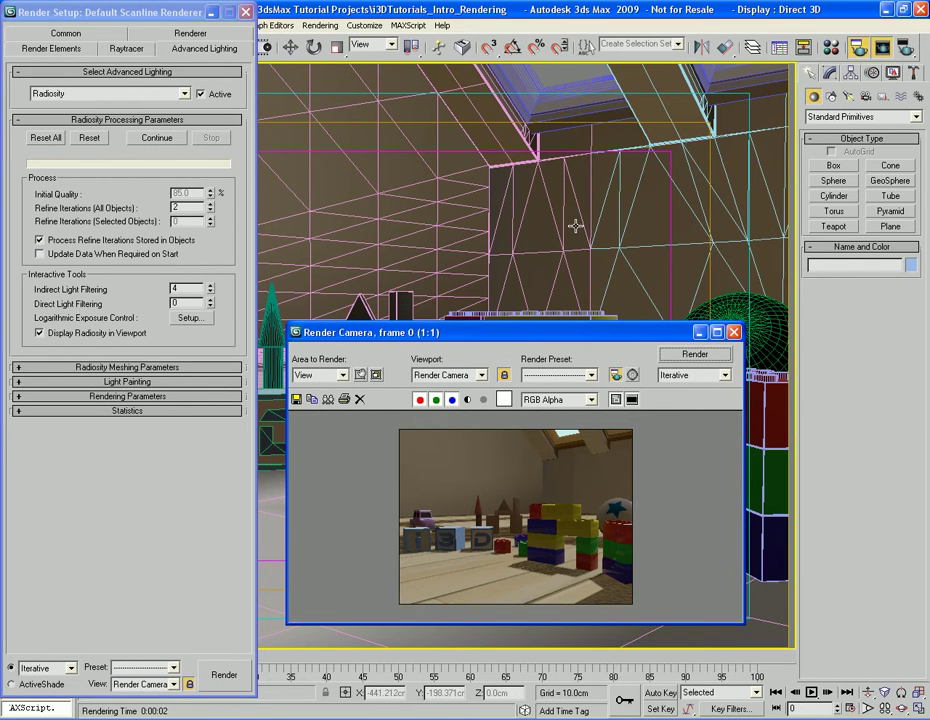
pyautogui.moveTo(571, 338); pyautogui.dragTo(572, 100)
pyautogui.click(135, 368)
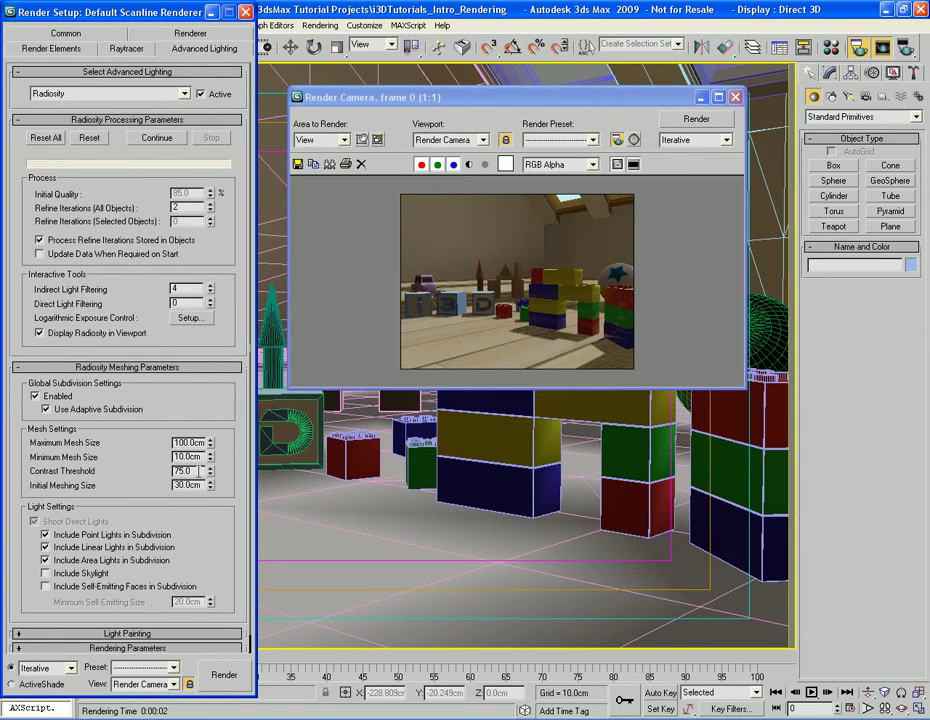
# Step: Set Contrast Threshold to 50 and reset the radiosity solution
pyautogui.doubleClick(199, 471)
pyautogui.write('50')
pyautogui.press('Return')
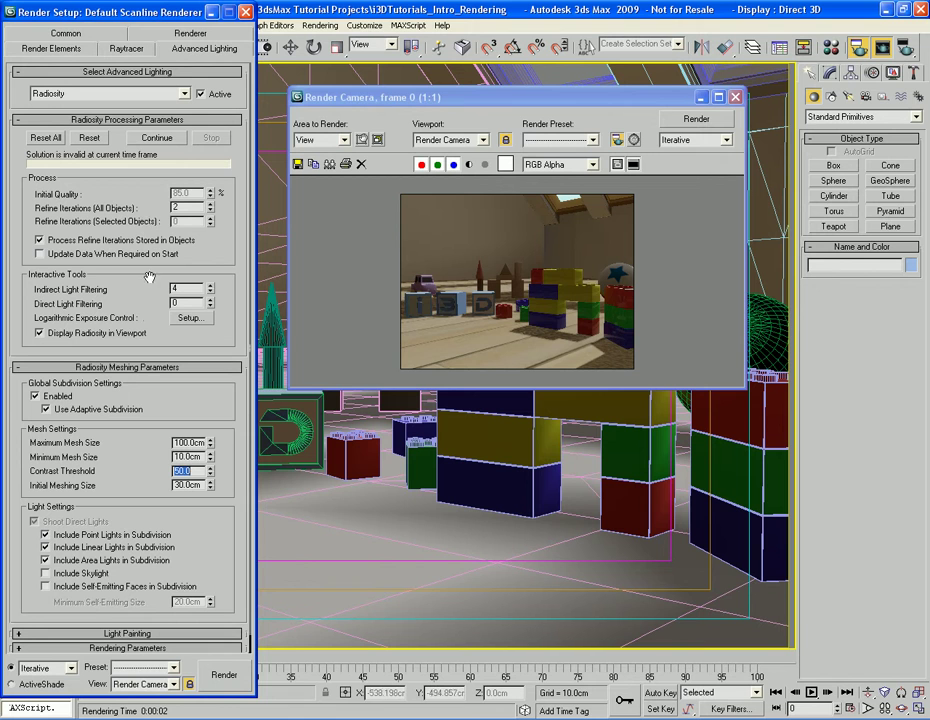
pyautogui.click(45, 137)
pyautogui.click(481, 388)
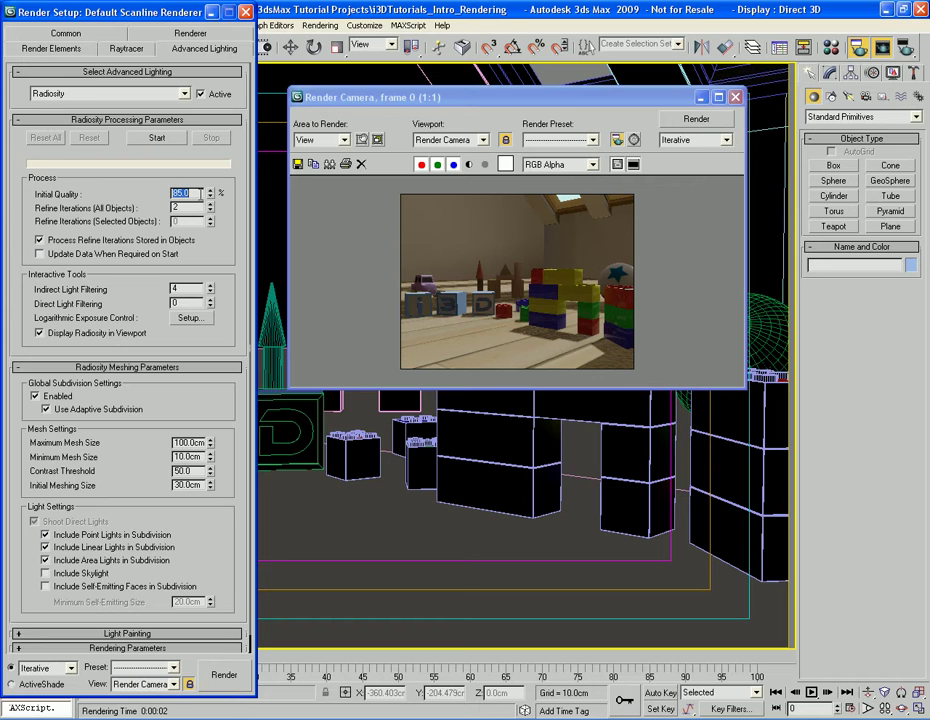
# Step: Set Initial Quality to 90% and start computing the radiosity solution
pyautogui.write('90')
pyautogui.press('Return')
pyautogui.click(200, 193)
pyautogui.click(168, 141)
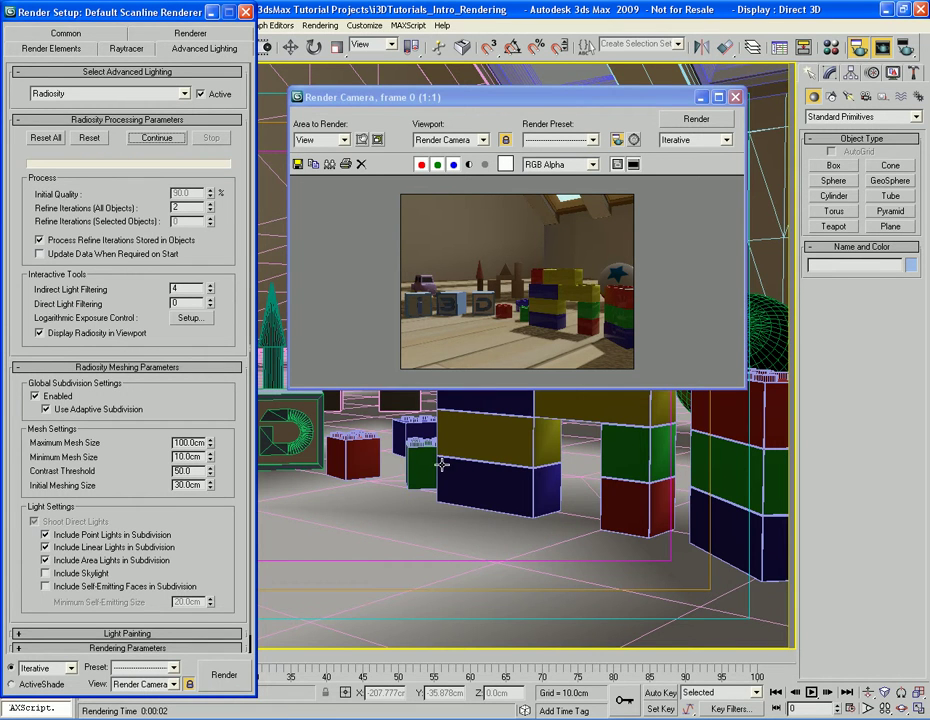
# Step: Render the camera view, then set mesh sizes to 50 cm maximum, 5 cm minimum, 10 cm initial
pyautogui.hotkey('shift', 'q')
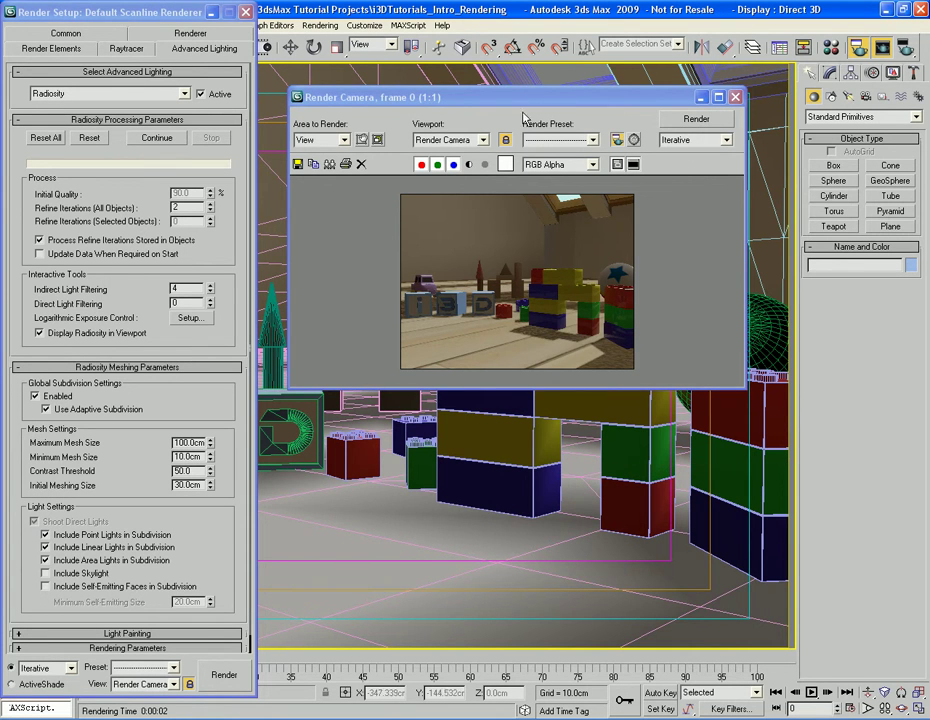
pyautogui.moveTo(527, 100)
pyautogui.mouseDown()
pyautogui.moveTo(507, 378)
pyautogui.moveTo(529, 322)
pyautogui.moveTo(525, 357)
pyautogui.moveTo(538, 235)
pyautogui.moveTo(512, 101)
pyautogui.mouseUp()
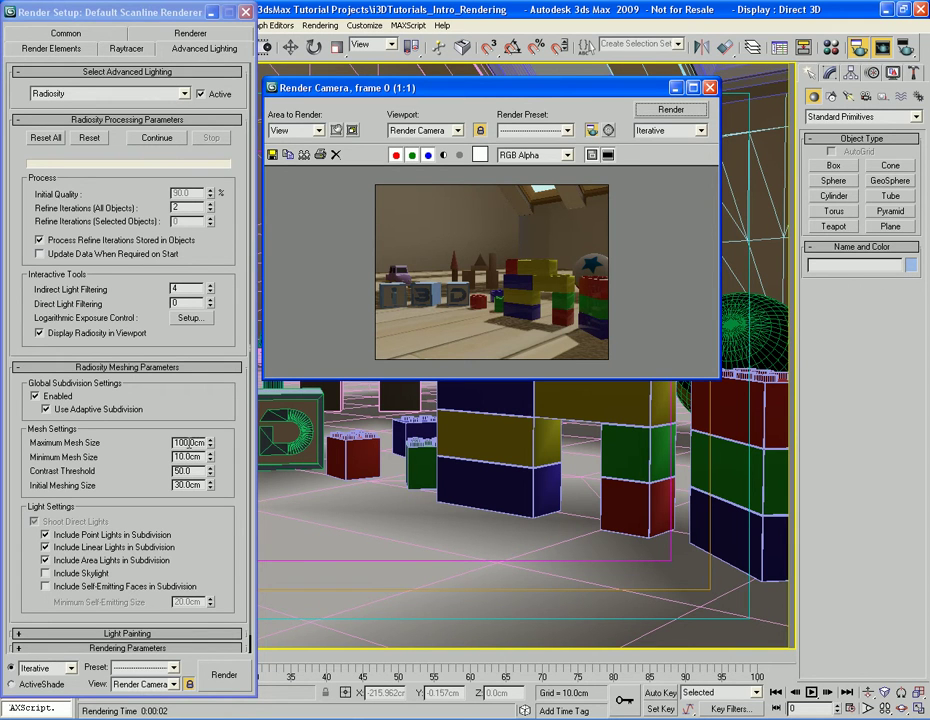
pyautogui.click(190, 442)
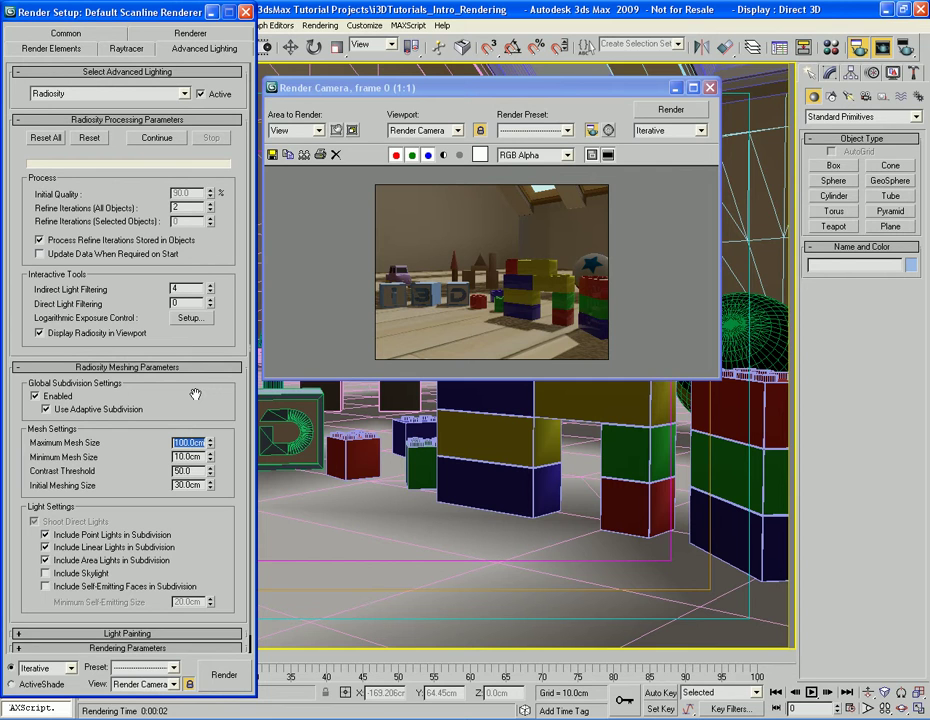
pyautogui.write('50')
pyautogui.press('Tab')
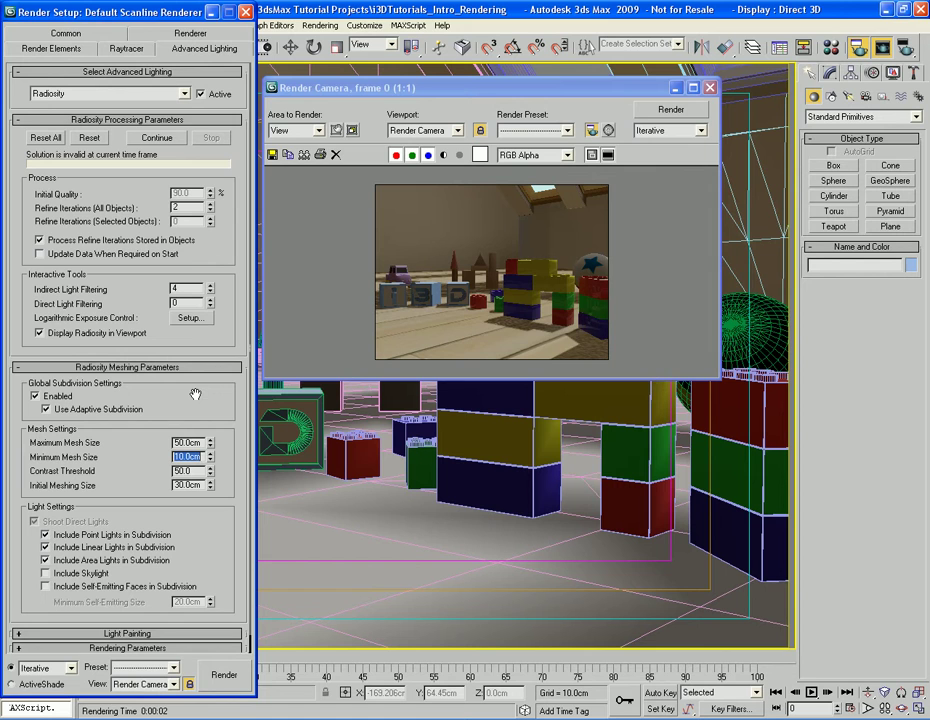
pyautogui.write('5')
pyautogui.press('Return')
pyautogui.press('Tab')
pyautogui.press('Tab')
pyautogui.write('10')
pyautogui.press('Return')
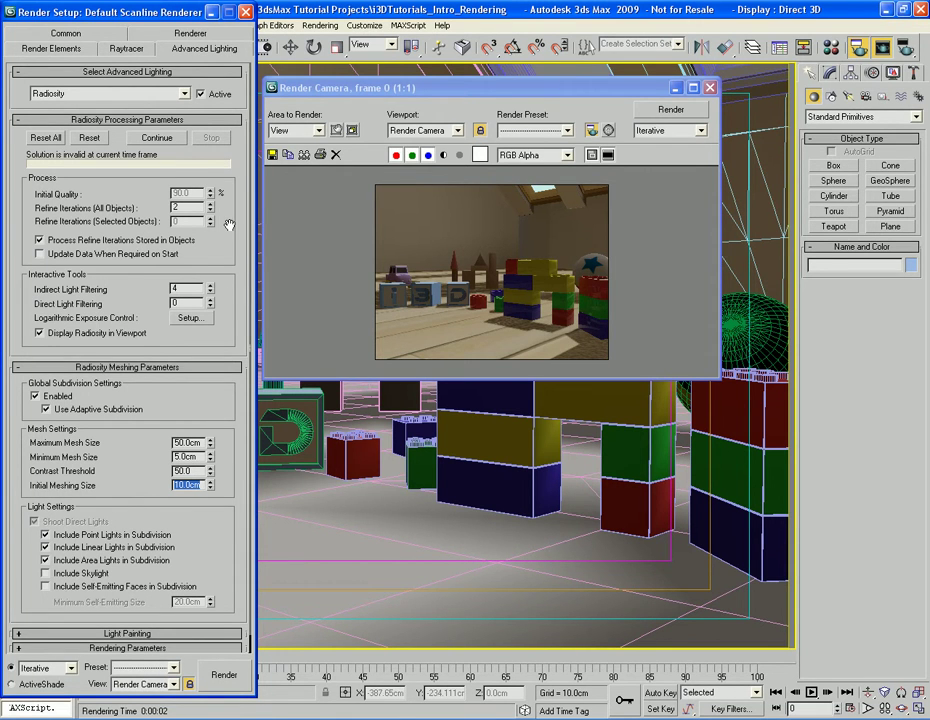
# Step: Reset all radiosity and recompute the solution with the new mesh settings
pyautogui.click(45, 138)
pyautogui.press('Return')
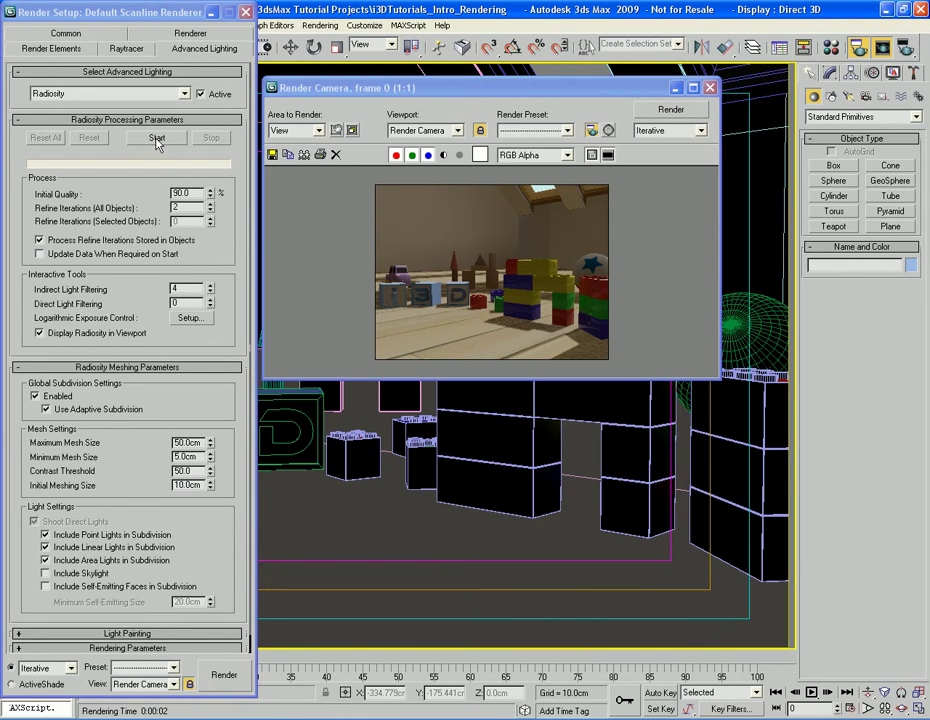
pyautogui.click(157, 139)
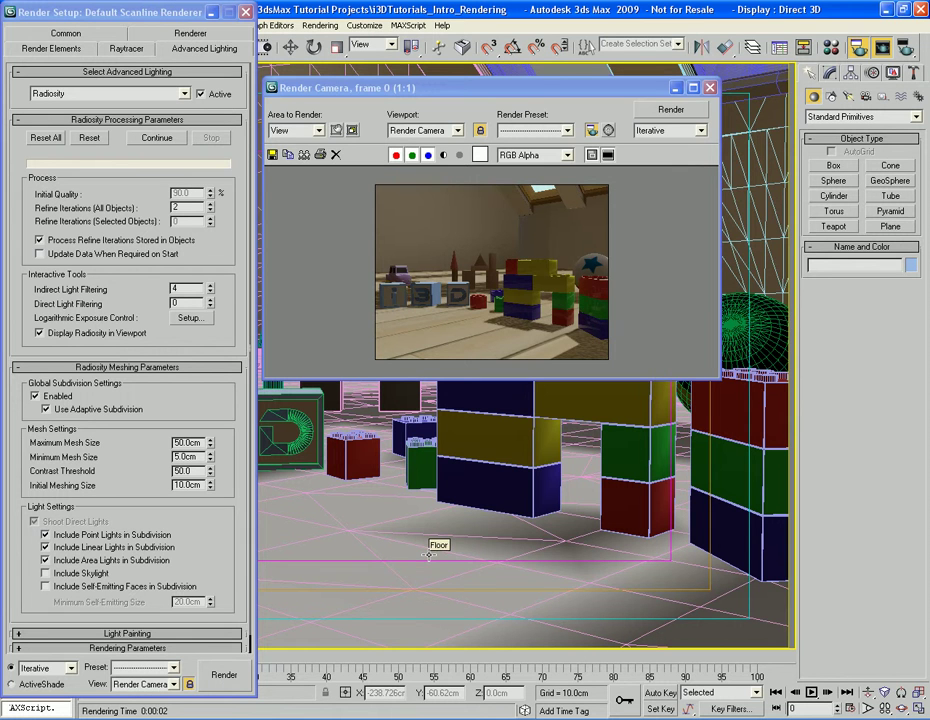
# Step: Render the toy room camera view using the refined 50 cm/5 cm radiosity mesh
pyautogui.hotkey('shift', 'q')
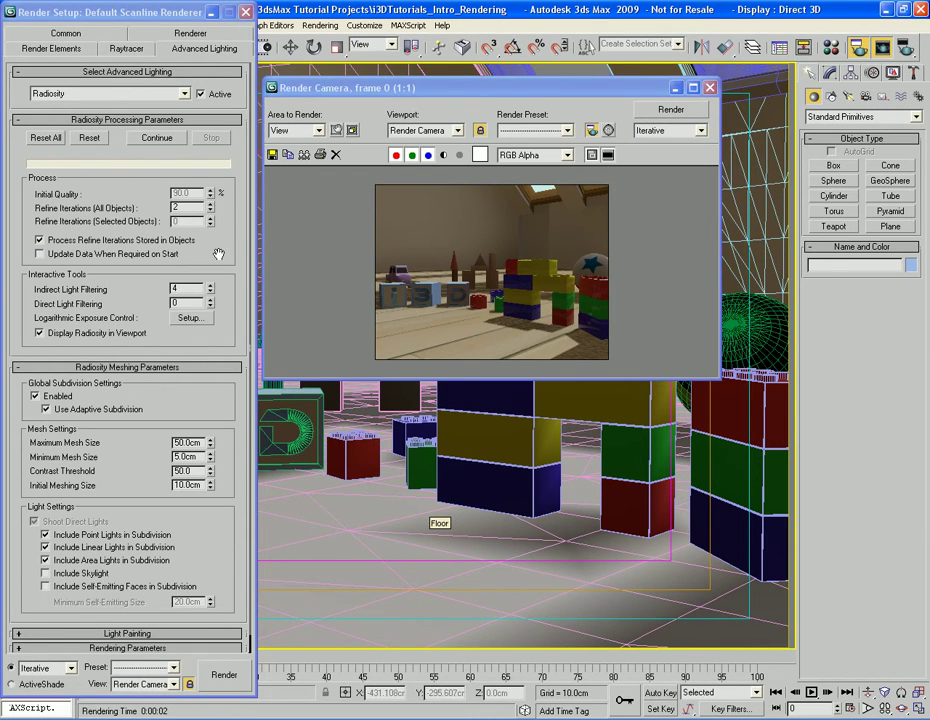
pyautogui.moveTo(230, 253); pyautogui.dragTo(221, 235)
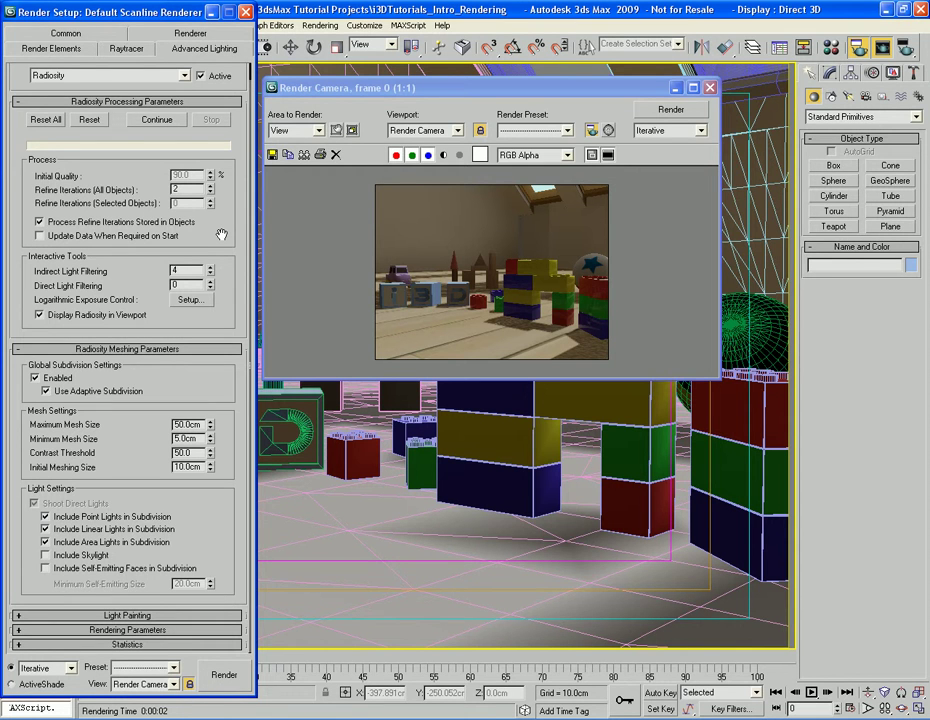
pyautogui.scroll(1, 168, 197)
pyautogui.scroll(-1, 168, 197)
# Step: Enable Regather Indirect Illumination under Rendering Parameters and re-render the camera view
pyautogui.click(145, 630)
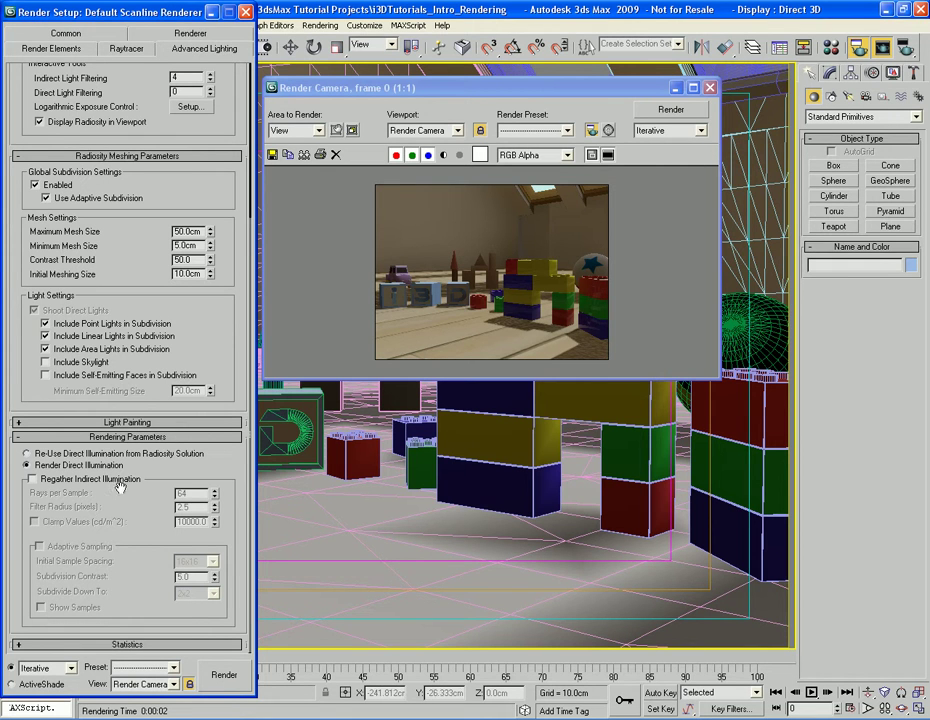
pyautogui.click(88, 484)
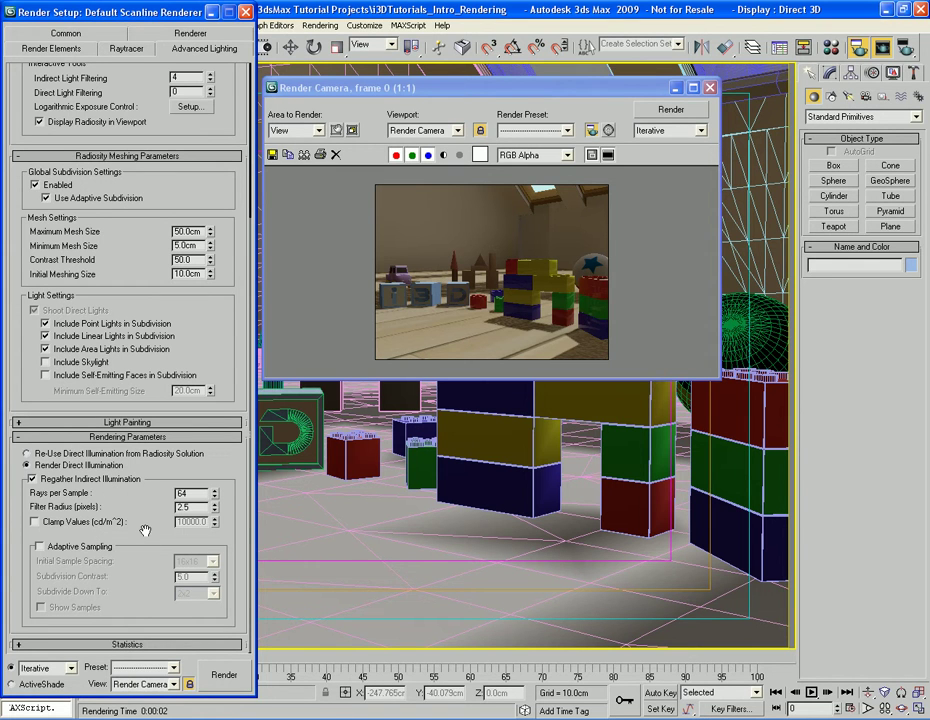
pyautogui.click(672, 110)
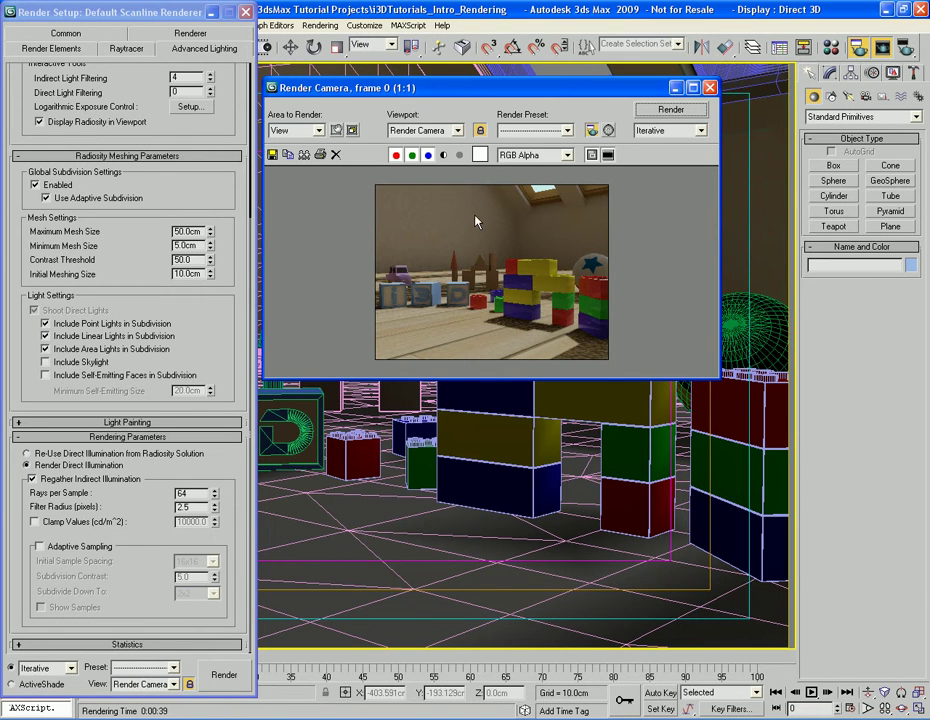
# Step: Change the regather Filter Radius to 5.0 pixels and re-render the toy room
pyautogui.doubleClick(199, 507)
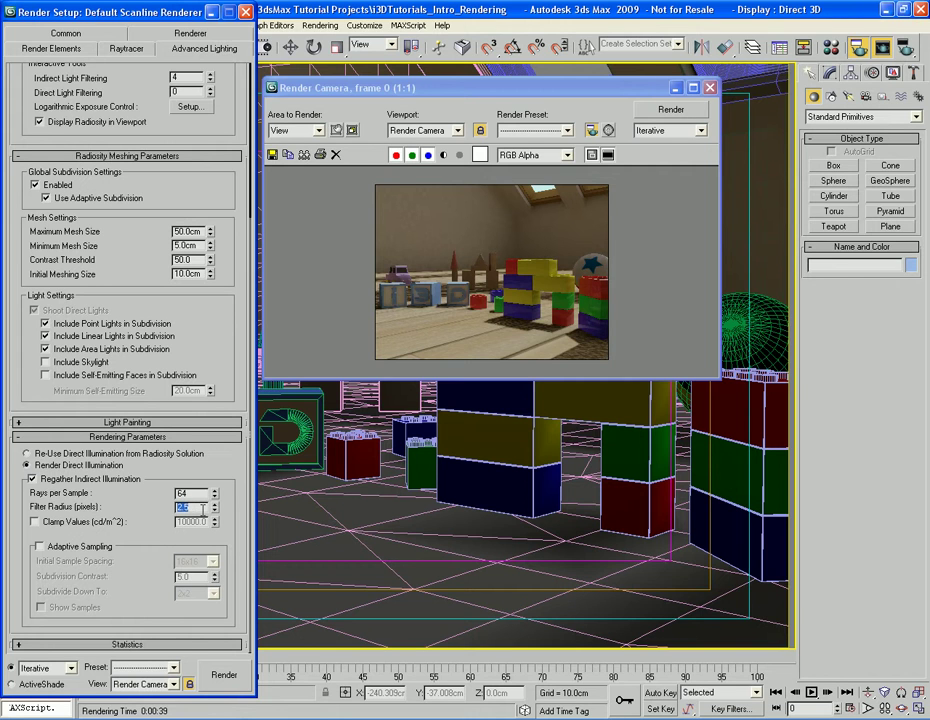
pyautogui.write('5')
pyautogui.press('Return')
pyautogui.click(204, 493)
pyautogui.click(668, 112)
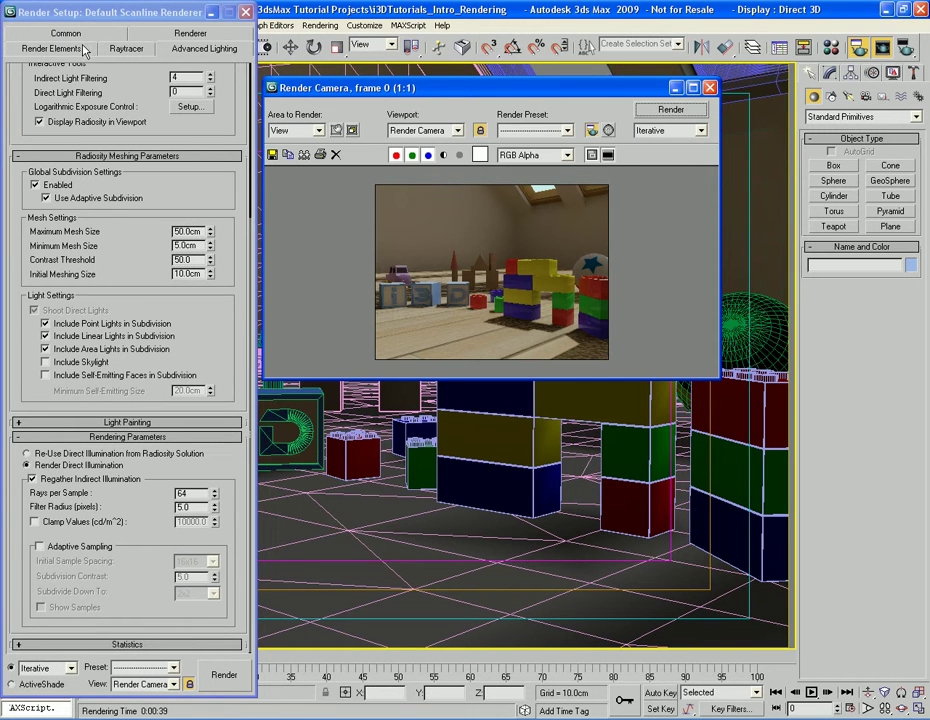
# Step: Turn on Antialiasing in the scanline renderer options
pyautogui.click(190, 33)
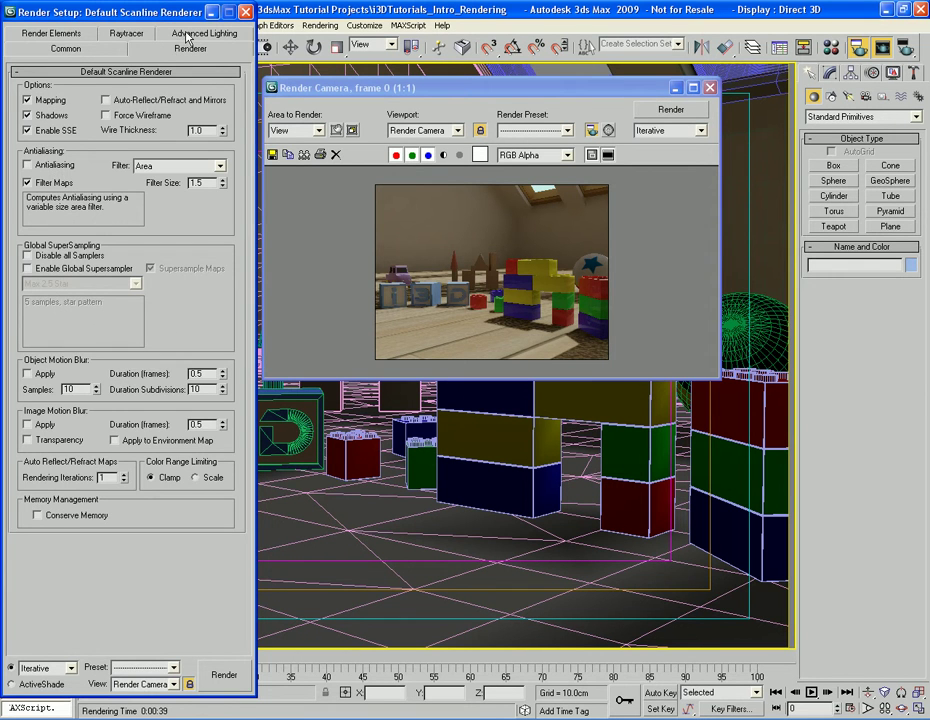
pyautogui.click(47, 168)
pyautogui.click(181, 37)
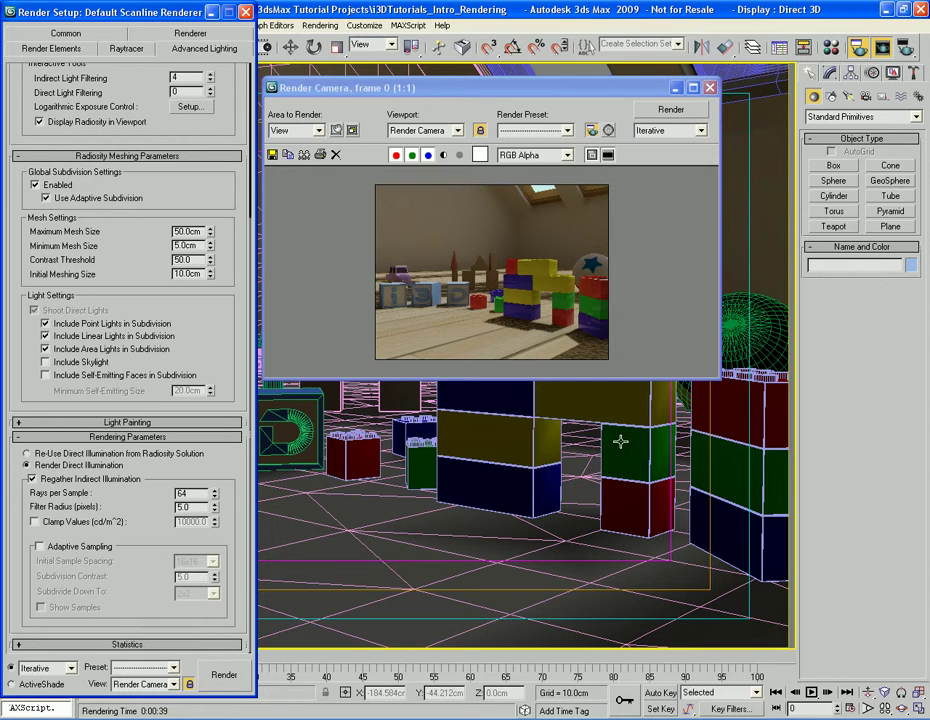
# Step: Set Logarithmic Exposure brightness to 70 and start a new render
pyautogui.press('8')
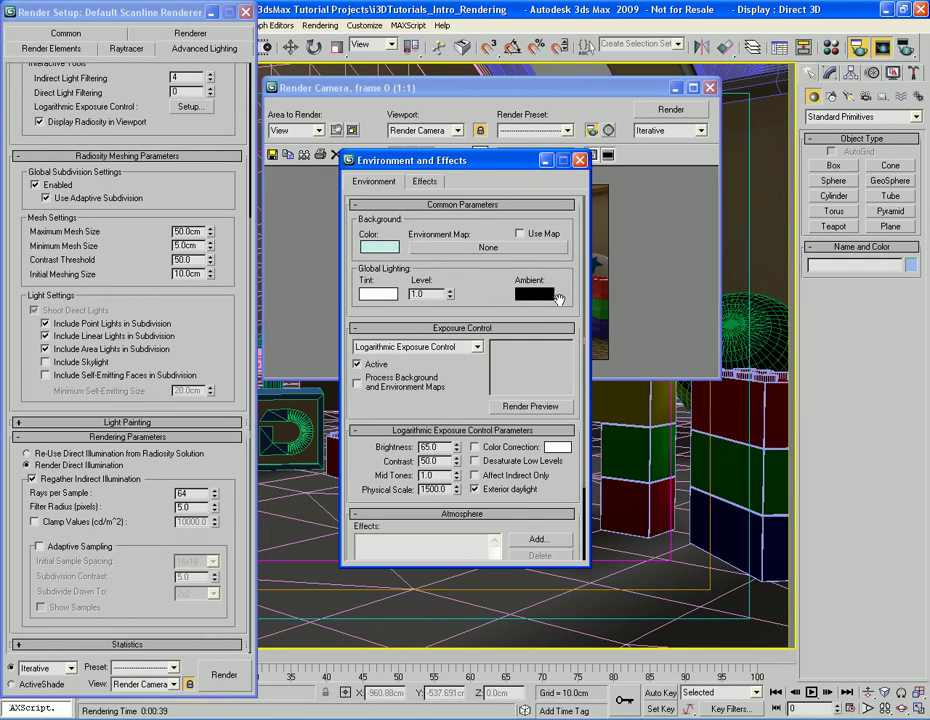
pyautogui.doubleClick(442, 448)
pyautogui.write('70')
pyautogui.press('Return')
pyautogui.click(579, 160)
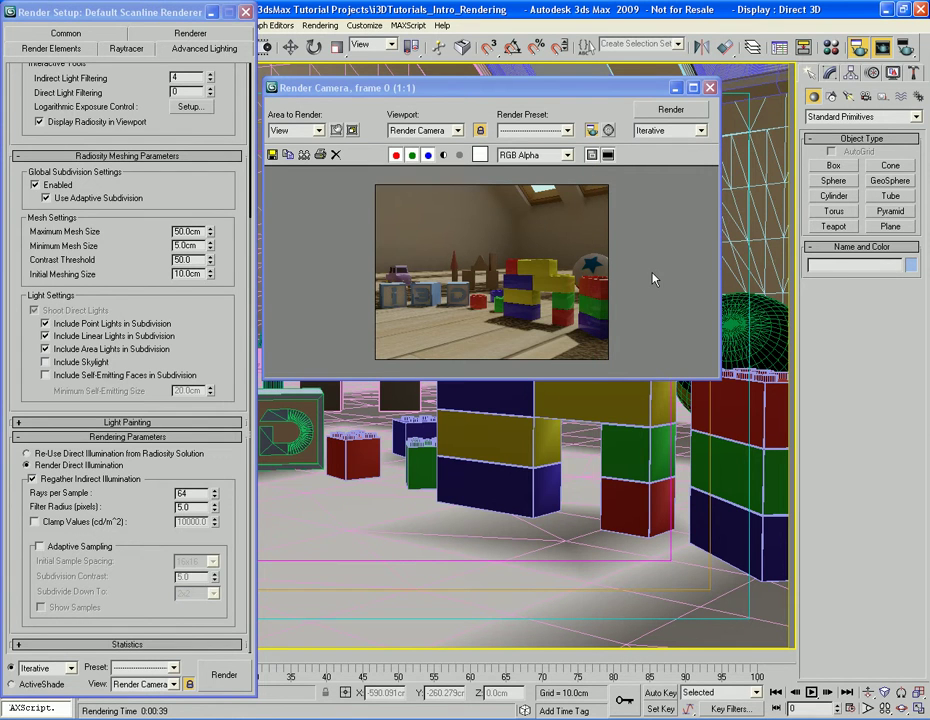
pyautogui.click(672, 111)
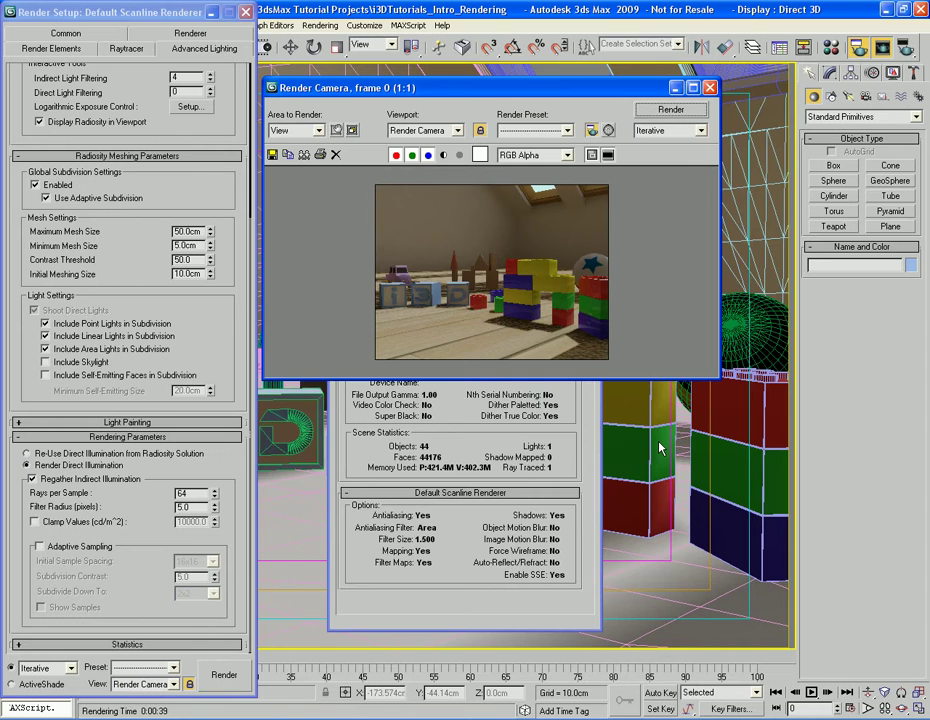